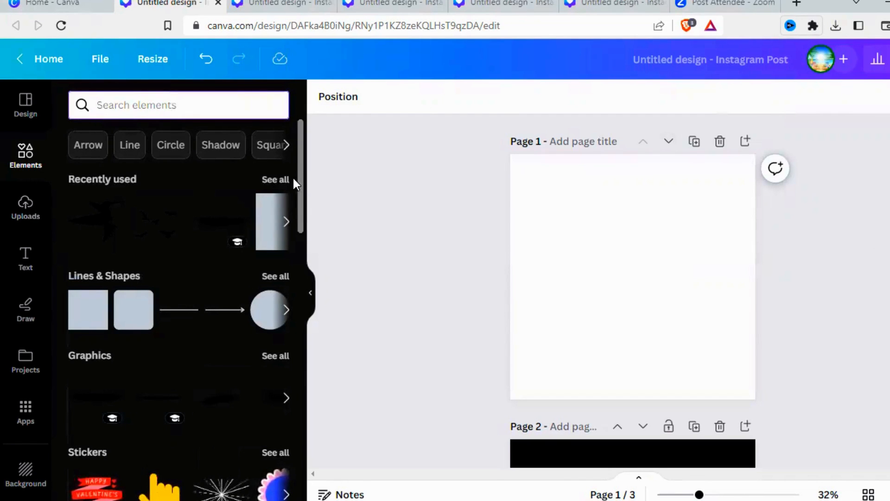
- Add the recently used egg graphic to page 1, then enlarge it and position it near the middle of the page
{"action": "left_click", "coordinate": [276, 179]}
{"action": "scroll", "coordinate": [166, 273], "scroll_direction": "down", "scroll_amount": 5}
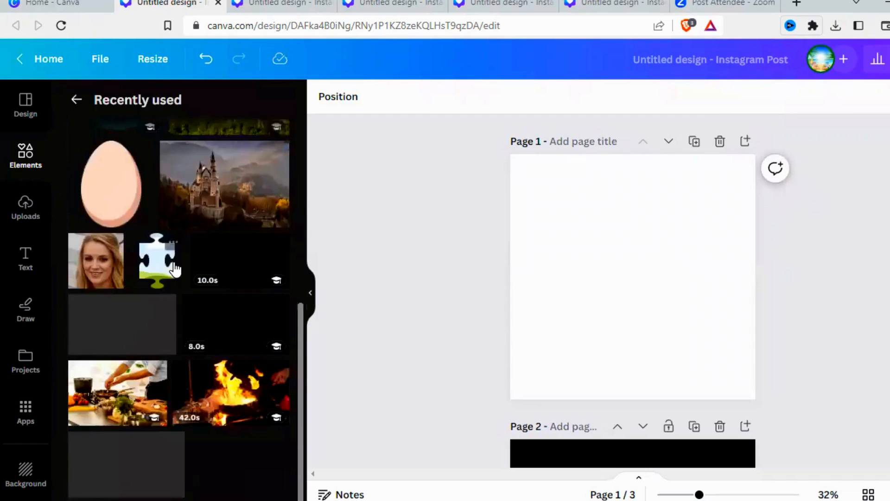
{"action": "left_click", "coordinate": [123, 198]}
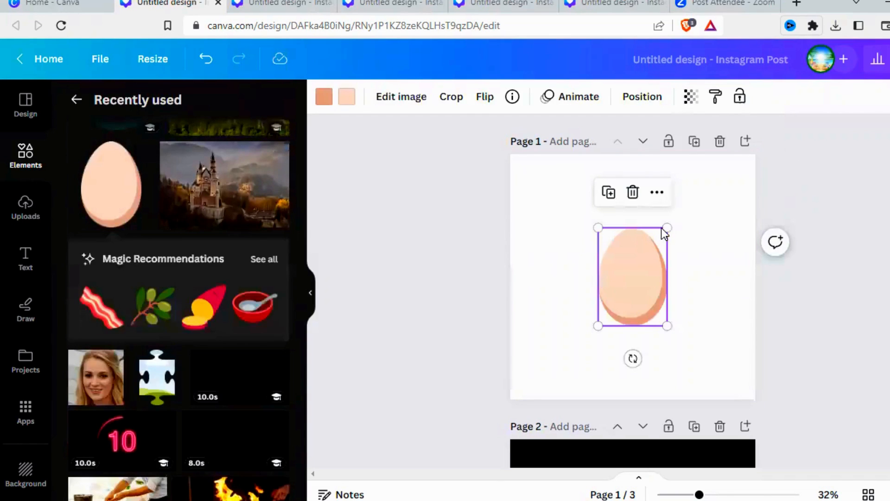
{"action": "left_click_drag", "start_coordinate": [667, 228], "coordinate": [702, 178]}
{"action": "left_click_drag", "start_coordinate": [658, 250], "coordinate": [611, 300]}
{"action": "left_click_drag", "start_coordinate": [575, 208], "coordinate": [574, 206]}
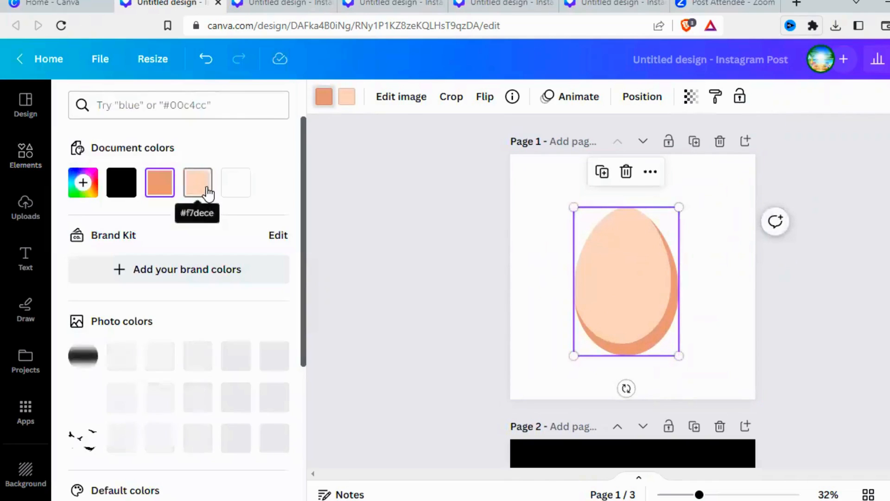
- Recolour both the shadow and the body of the egg graphic white
{"action": "left_click", "coordinate": [236, 182]}
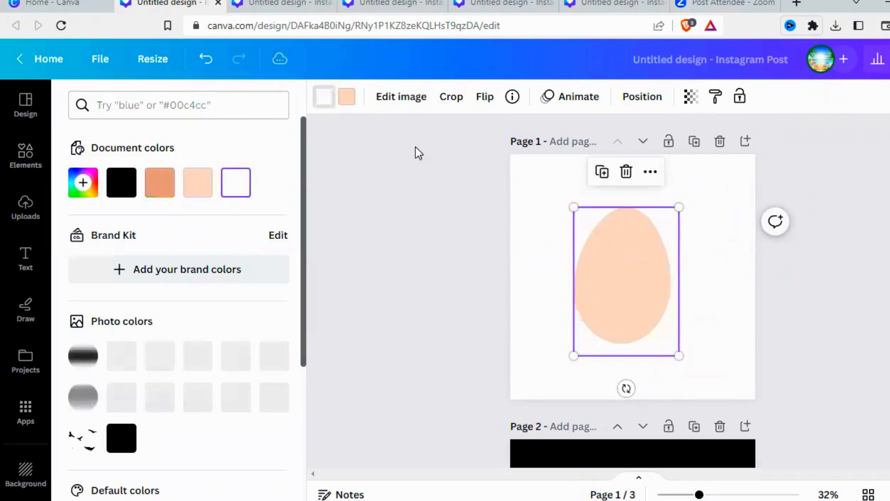
{"action": "left_click", "coordinate": [349, 96]}
{"action": "left_click", "coordinate": [236, 182]}
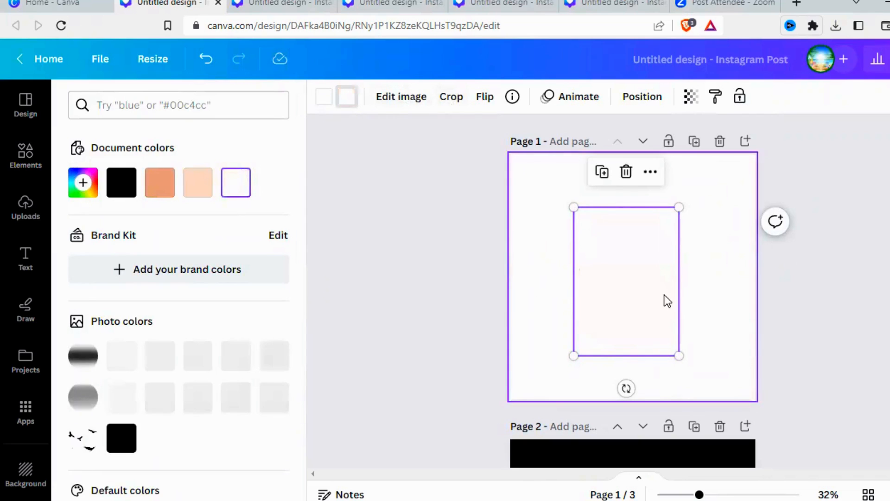
{"action": "left_click", "coordinate": [517, 227]}
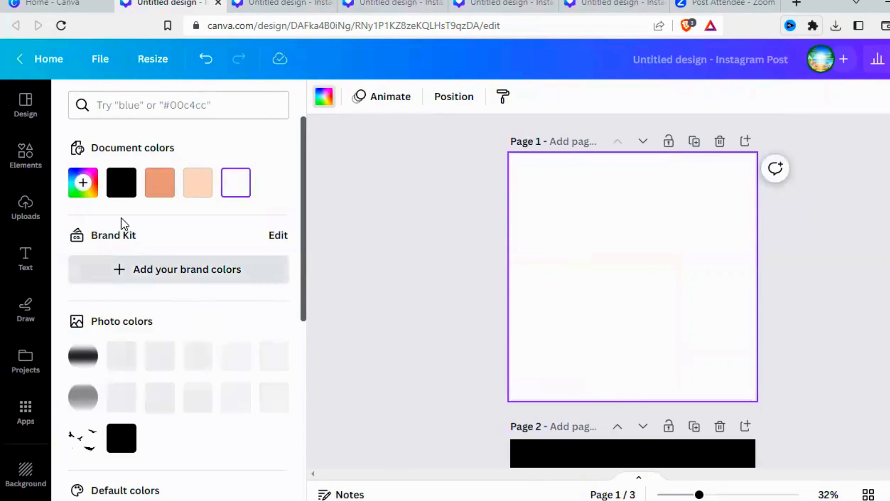
- Add a square shape to page 1 and fill it with solid yellow
{"action": "left_click", "coordinate": [15, 163]}
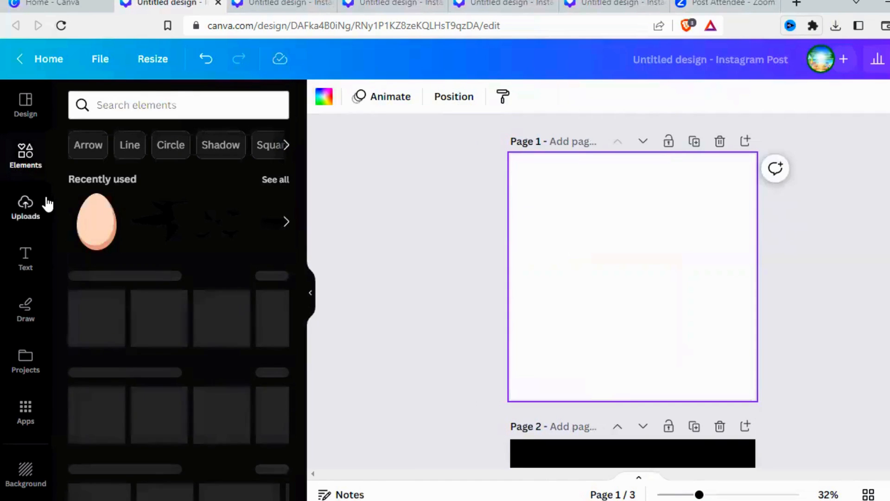
{"action": "scroll", "coordinate": [106, 247], "scroll_direction": "down", "scroll_amount": 3}
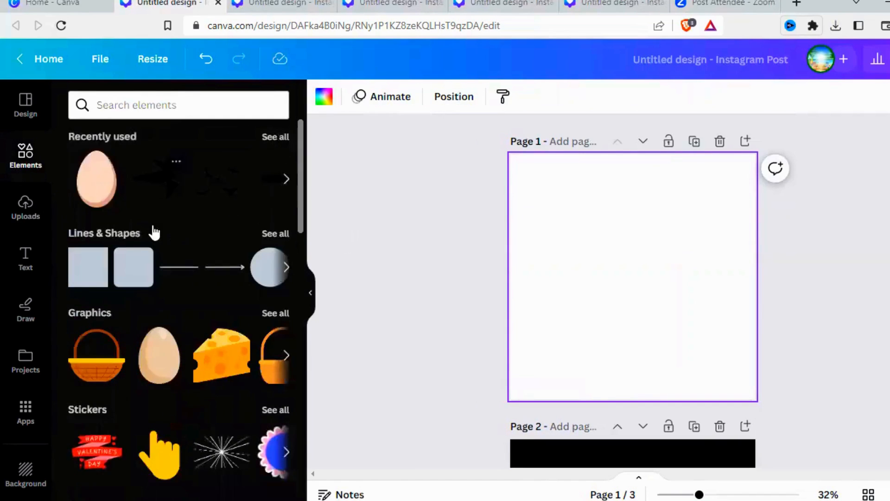
{"action": "left_click", "coordinate": [109, 180]}
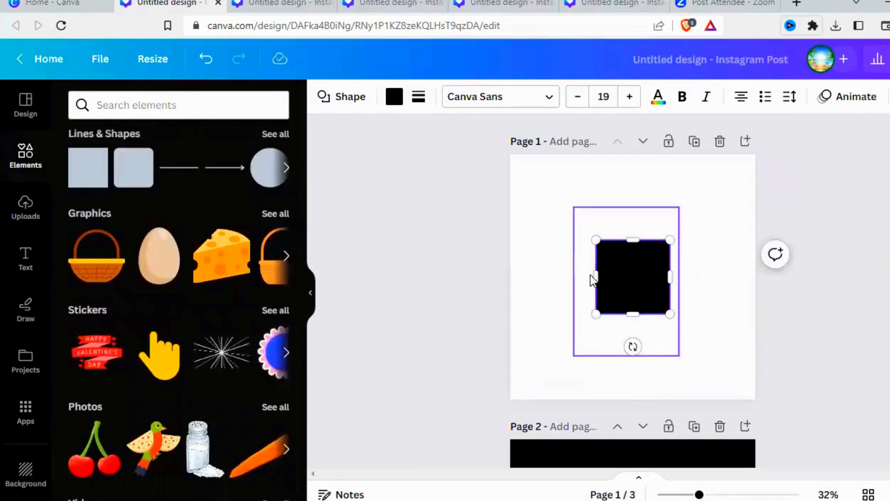
{"action": "left_click", "coordinate": [398, 105]}
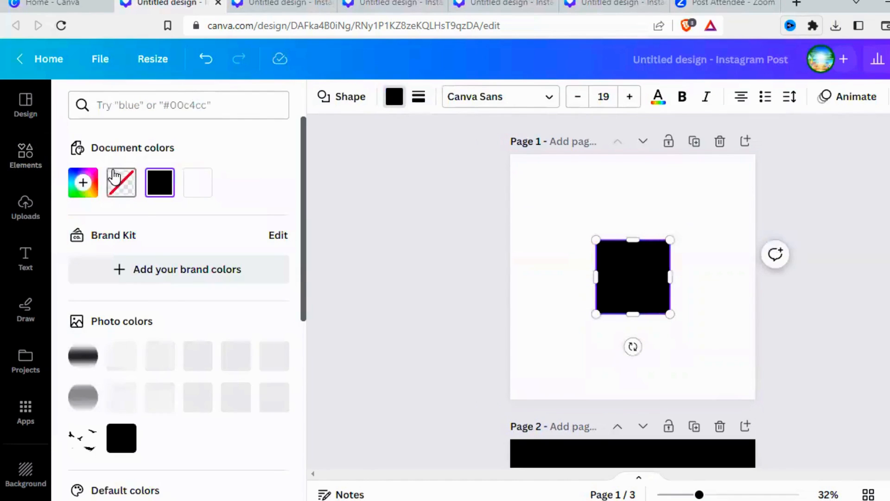
{"action": "scroll", "coordinate": [129, 267], "scroll_direction": "down", "scroll_amount": 5}
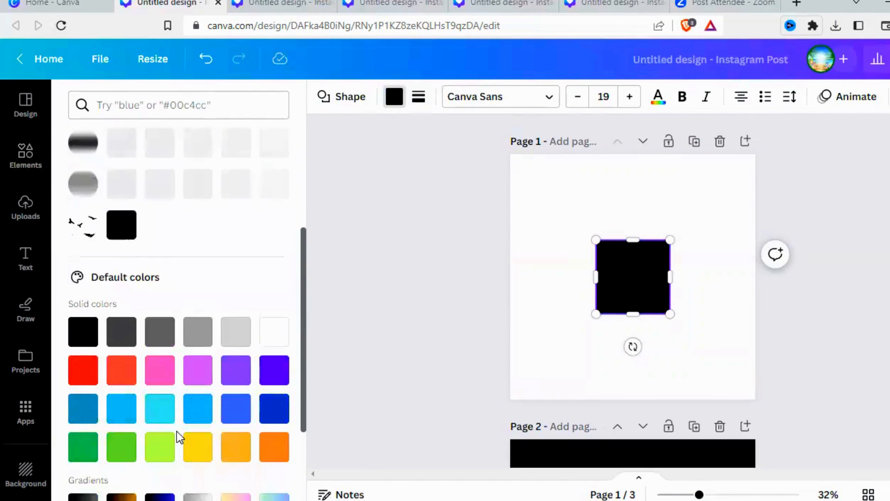
{"action": "left_click", "coordinate": [196, 447]}
- Enlarge the yellow square until it covers the egg and send it to the back
{"action": "left_click_drag", "start_coordinate": [596, 240], "coordinate": [554, 181]}
{"action": "left_click_drag", "start_coordinate": [670, 313], "coordinate": [736, 374]}
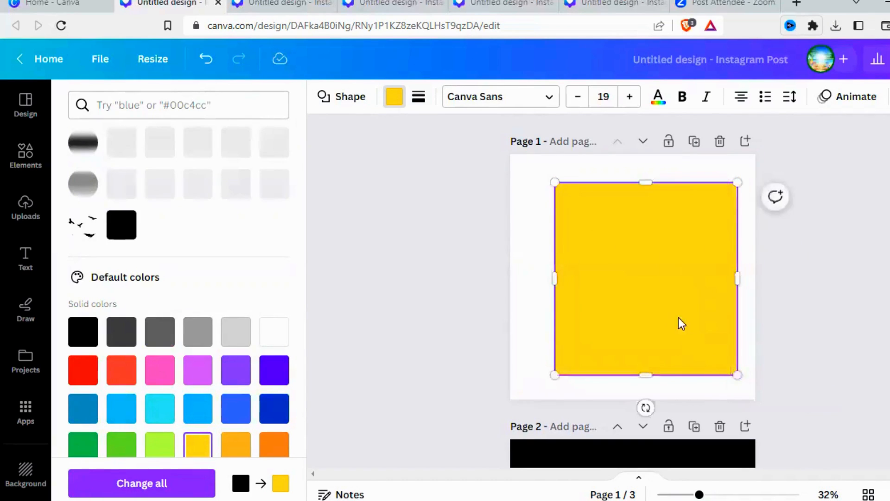
{"action": "right_click", "coordinate": [665, 302]}
{"action": "mouse_move", "coordinate": [686, 291]}
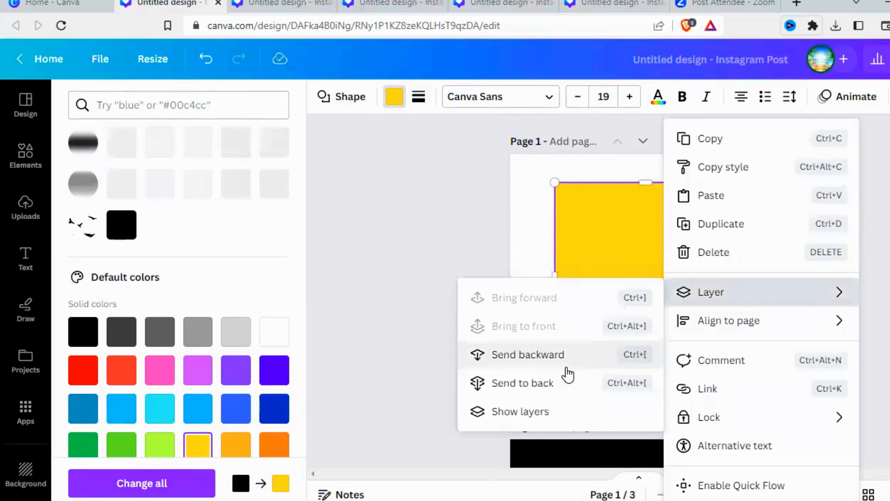
{"action": "left_click", "coordinate": [510, 391]}
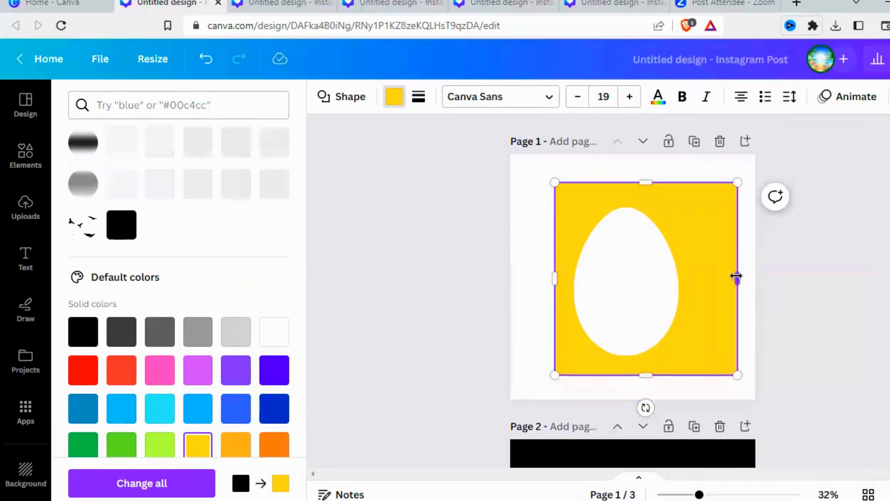
- Narrow and shorten the yellow square so it closely frames the white egg with a thin margin
{"action": "left_click_drag", "start_coordinate": [737, 278], "coordinate": [686, 277]}
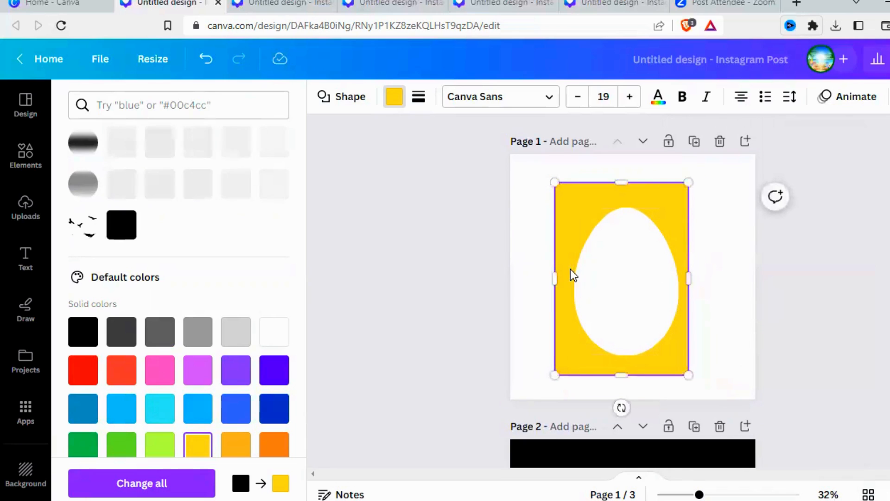
{"action": "left_click_drag", "start_coordinate": [565, 276], "coordinate": [567, 277]}
{"action": "left_click_drag", "start_coordinate": [632, 182], "coordinate": [628, 200]}
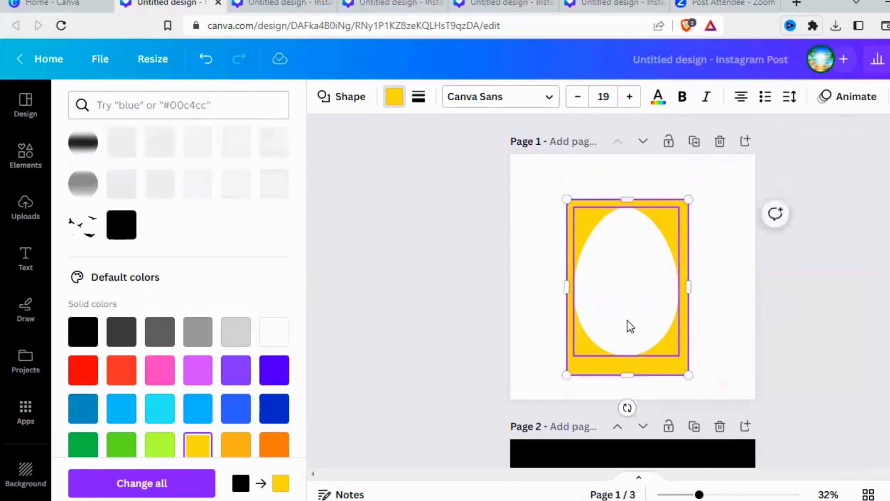
{"action": "left_click_drag", "start_coordinate": [629, 373], "coordinate": [628, 362]}
- Download only page 1 of the design as a PNG
{"action": "left_click", "coordinate": [889, 59]}
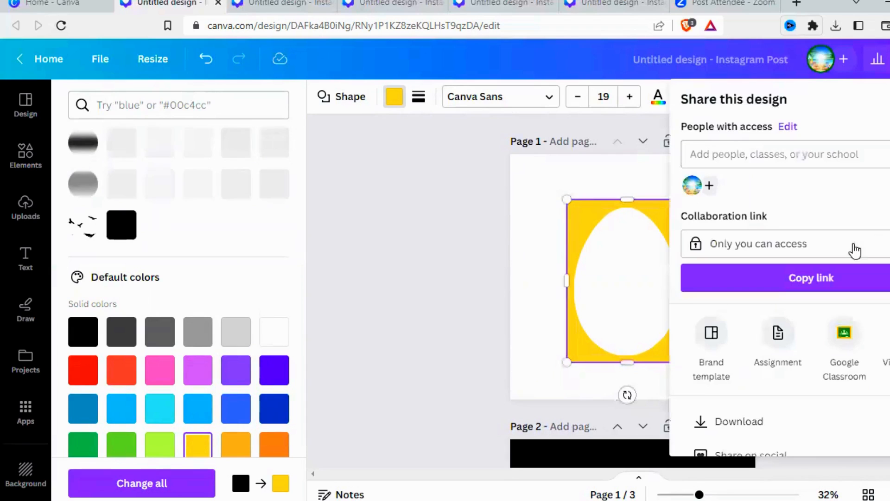
{"action": "left_click", "coordinate": [794, 429]}
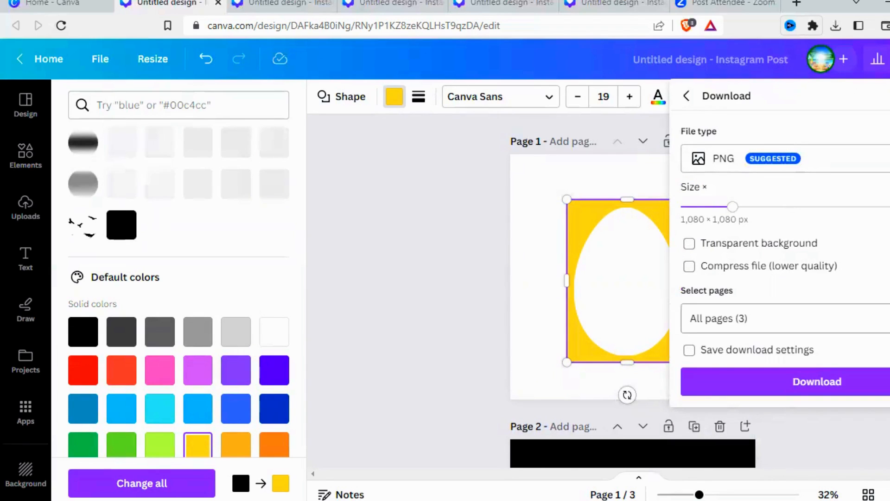
{"action": "left_click", "coordinate": [751, 319]}
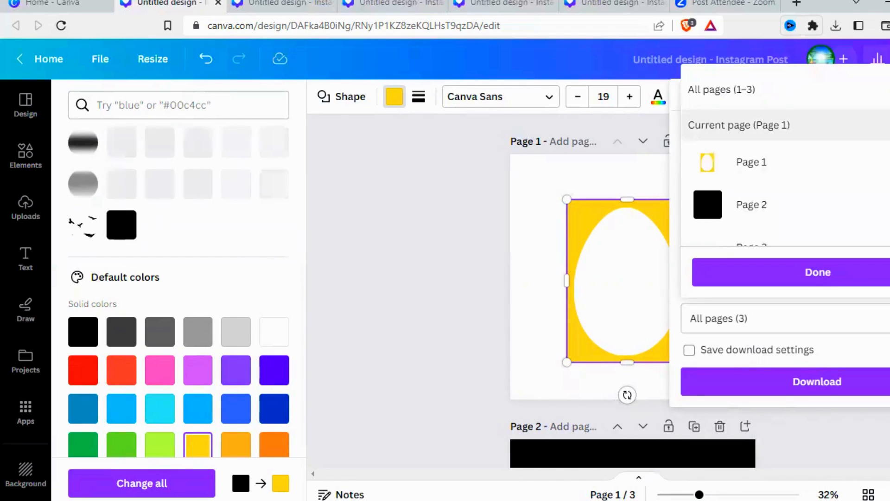
{"action": "scroll", "coordinate": [765, 162], "scroll_direction": "down", "scroll_amount": 1}
{"action": "scroll", "coordinate": [765, 162], "scroll_direction": "up", "scroll_amount": 1}
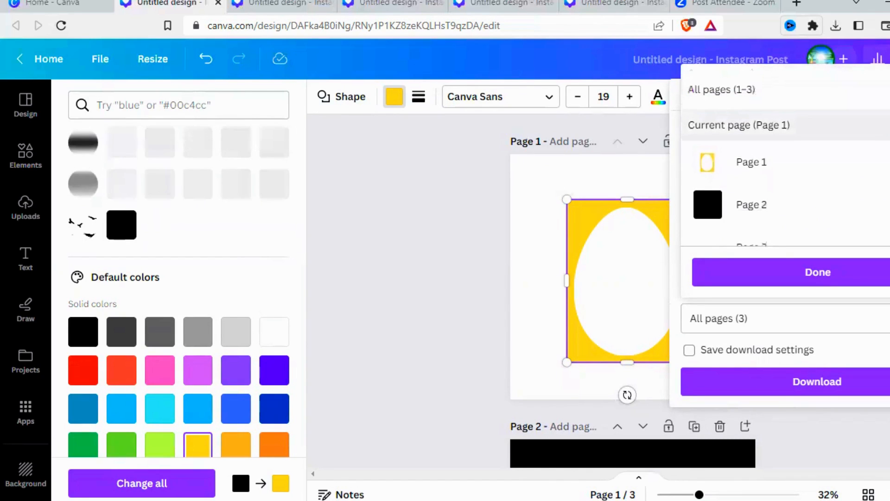
{"action": "left_click", "coordinate": [722, 89]}
{"action": "left_click", "coordinate": [751, 162]}
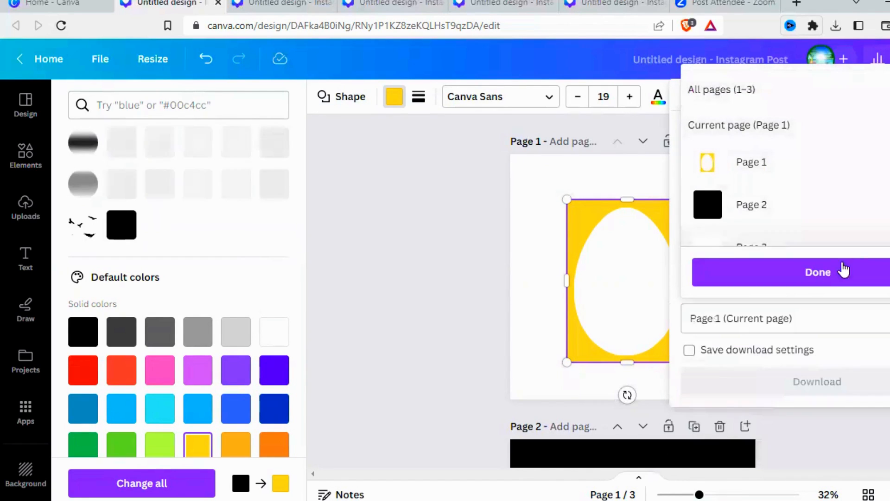
{"action": "left_click", "coordinate": [840, 272]}
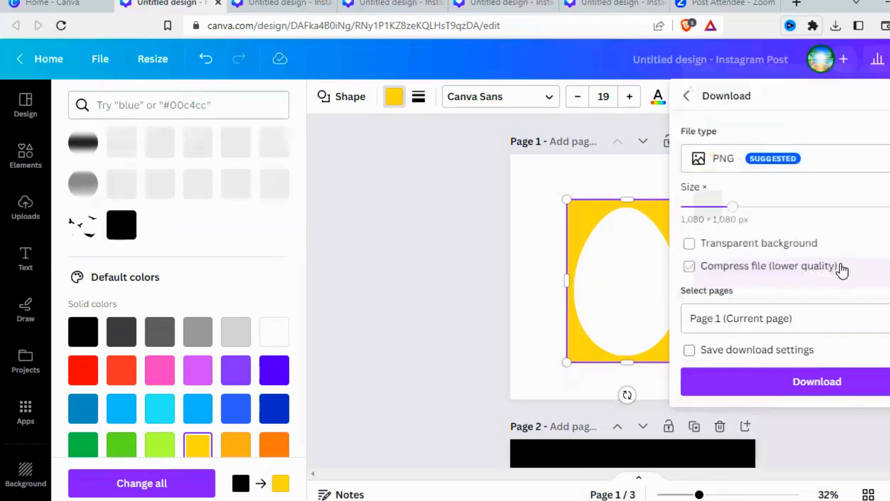
{"action": "left_click", "coordinate": [833, 392]}
- Place the uploaded image of the white egg on a yellow rectangle onto the black page 2
{"action": "left_click", "coordinate": [25, 155]}
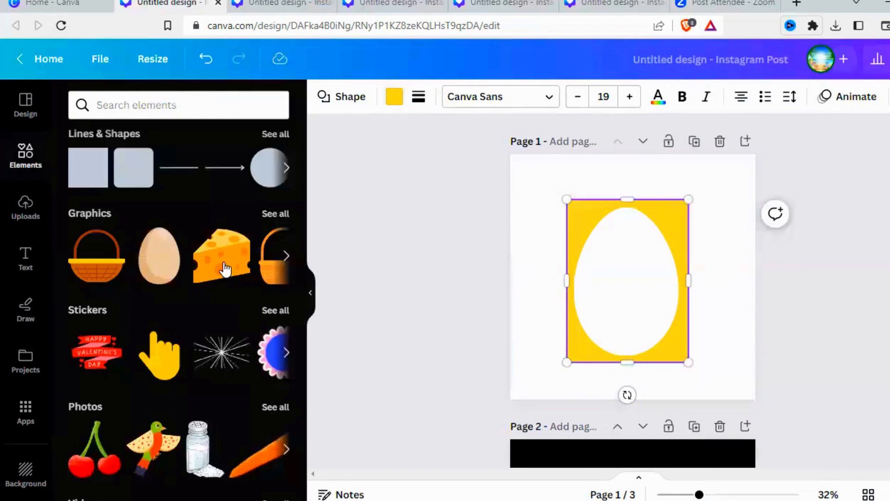
{"action": "left_click", "coordinate": [14, 220]}
{"action": "scroll", "coordinate": [210, 278], "scroll_direction": "down", "scroll_amount": 1}
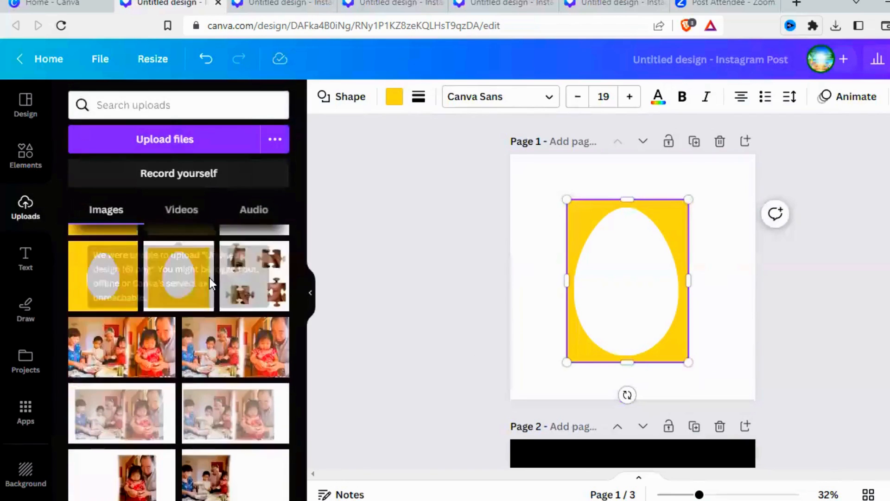
{"action": "scroll", "coordinate": [232, 247], "scroll_direction": "up", "scroll_amount": 1}
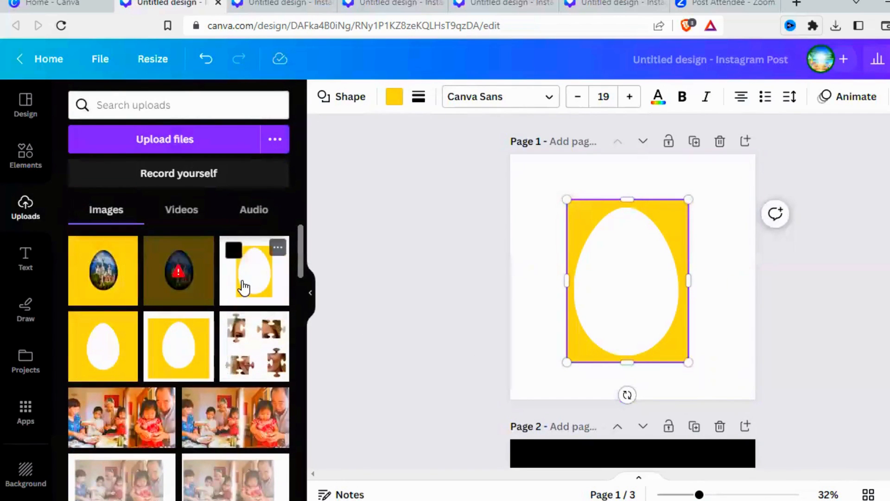
{"action": "scroll", "coordinate": [798, 366], "scroll_direction": "down", "scroll_amount": 3}
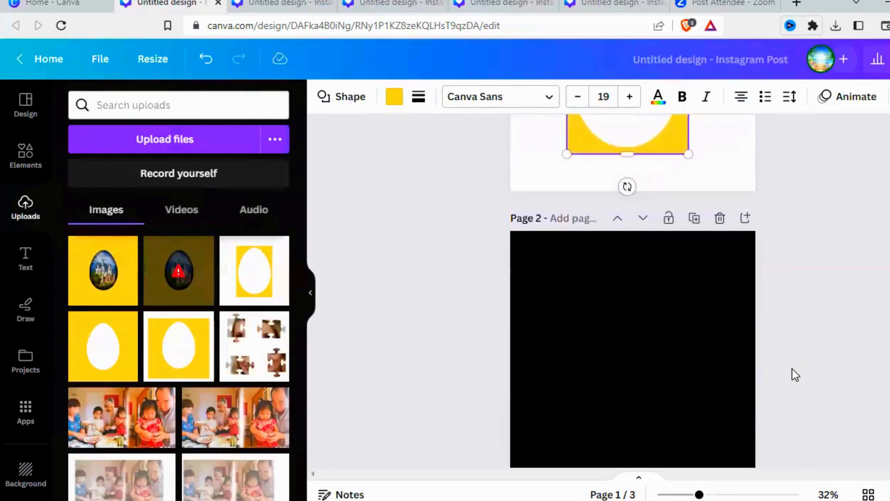
{"action": "left_click", "coordinate": [620, 331]}
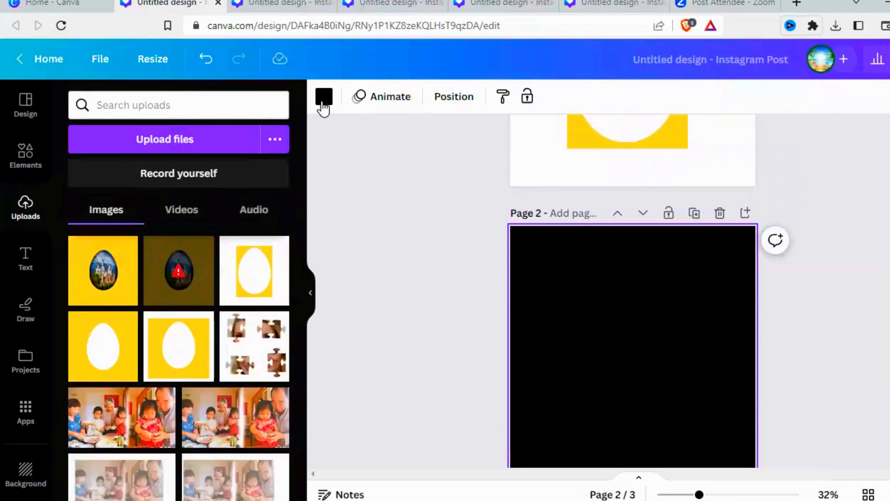
{"action": "left_click", "coordinate": [259, 277]}
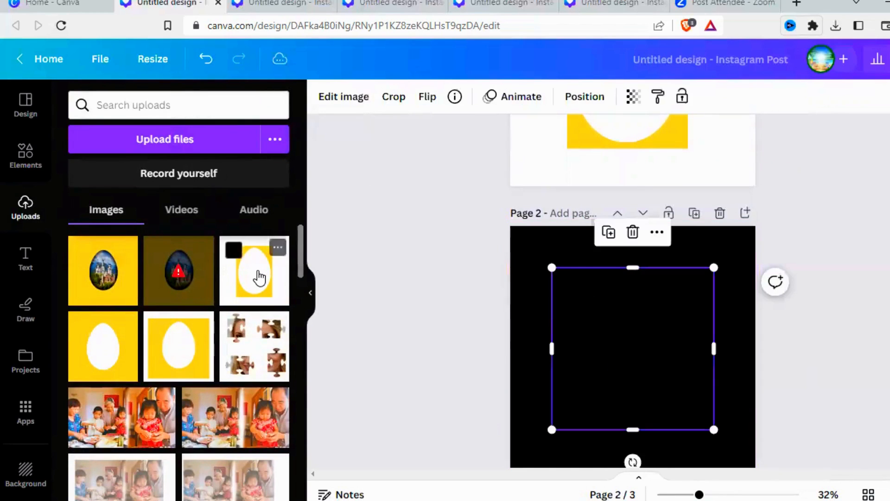
- Remove the white background from the egg image on page 2 and enlarge the image to nearly fill the page
{"action": "scroll", "coordinate": [691, 378], "scroll_direction": "down", "scroll_amount": 2}
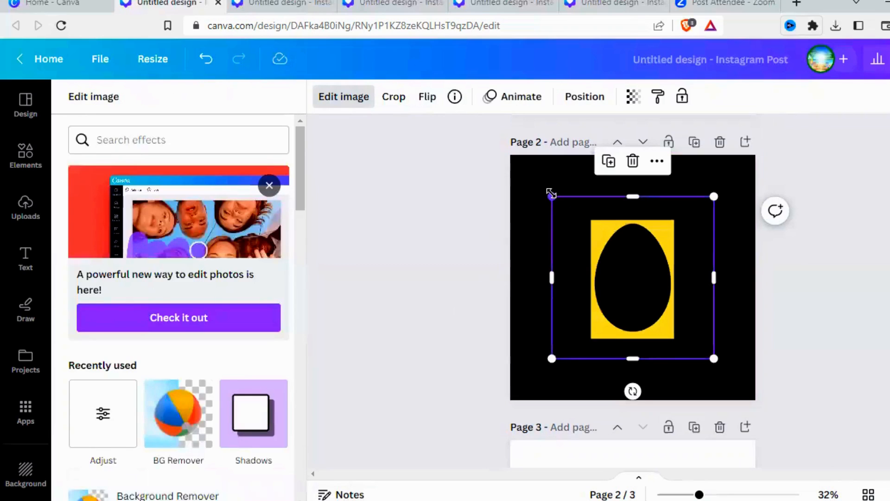
{"action": "left_click_drag", "start_coordinate": [550, 196], "coordinate": [520, 165]}
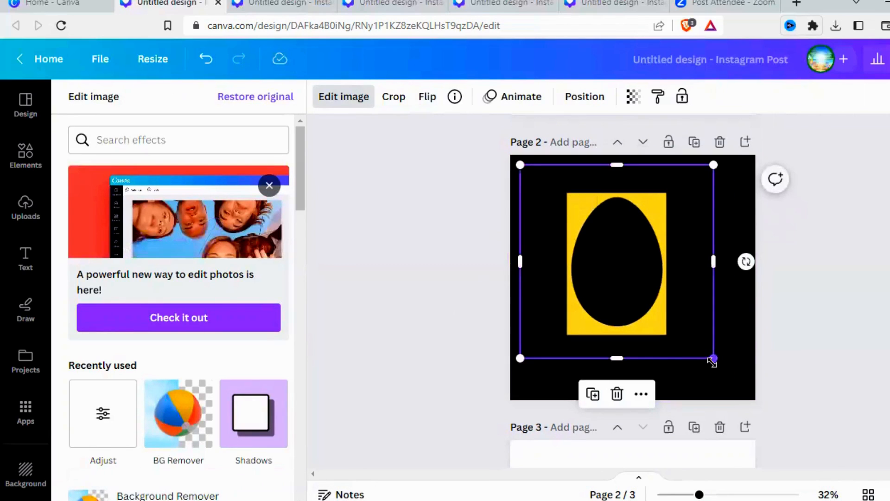
{"action": "left_click_drag", "start_coordinate": [714, 358], "coordinate": [742, 386]}
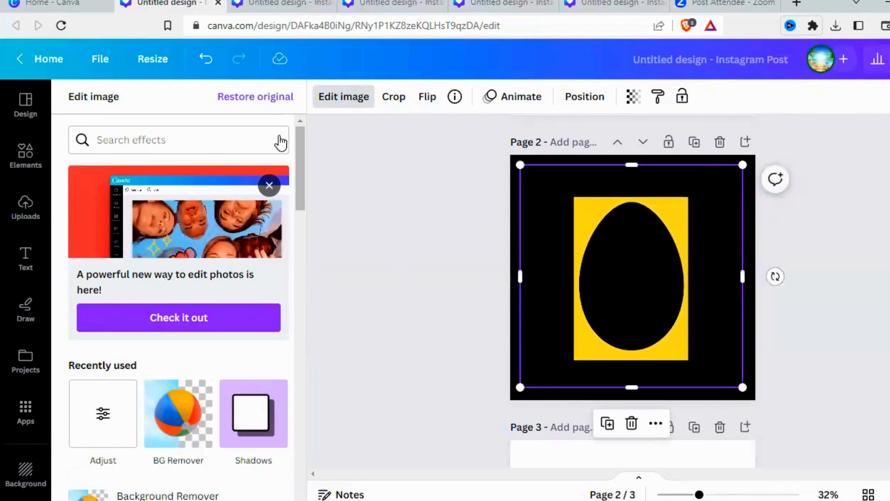
- Search the elements for castle and show all the matching photos
{"action": "key", "text": "Escape"}
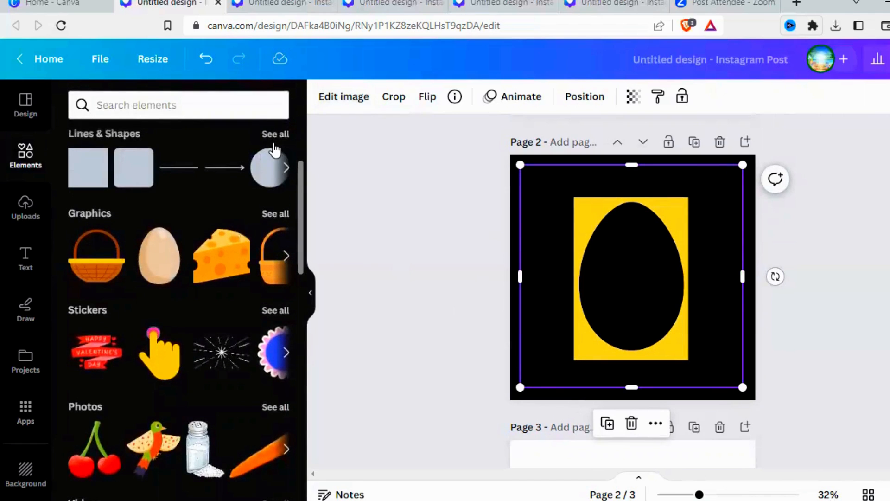
{"action": "left_click", "coordinate": [125, 106]}
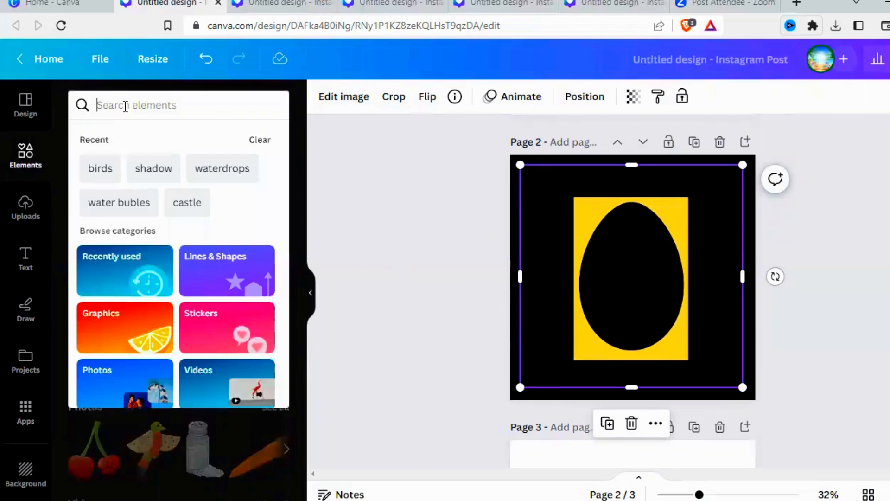
{"action": "type", "text": "ca"}
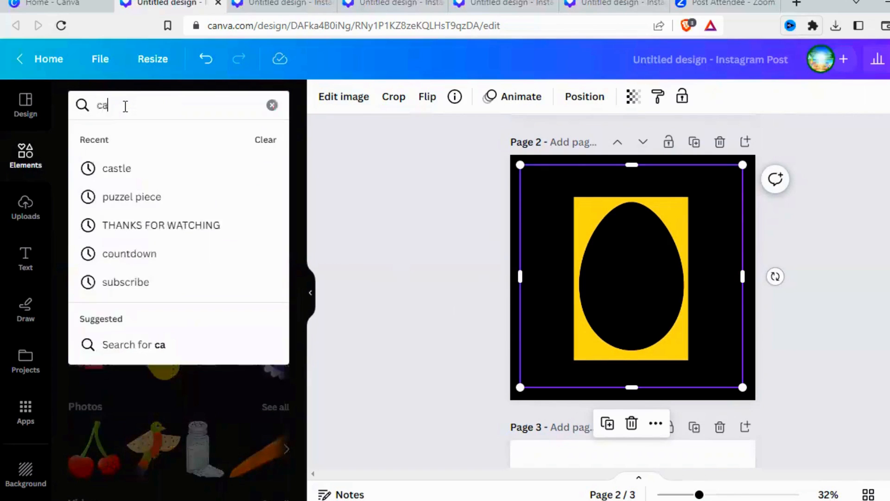
{"action": "type", "text": "stle"}
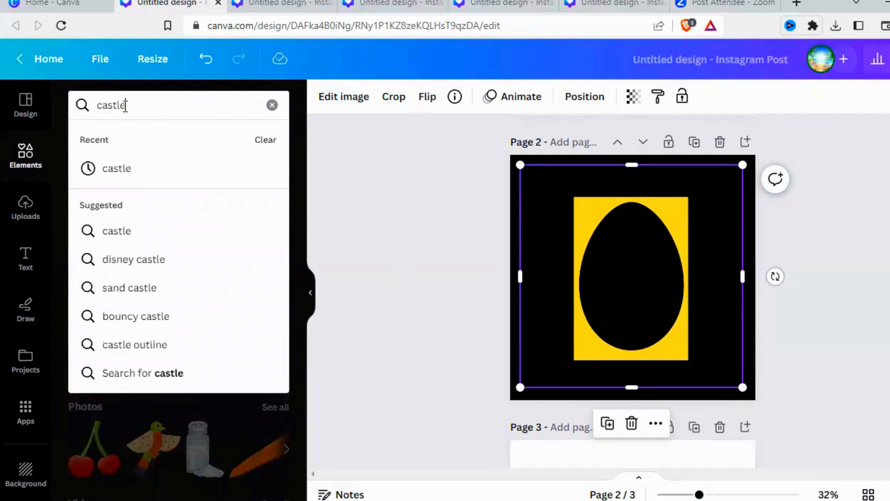
{"action": "key", "text": "Return"}
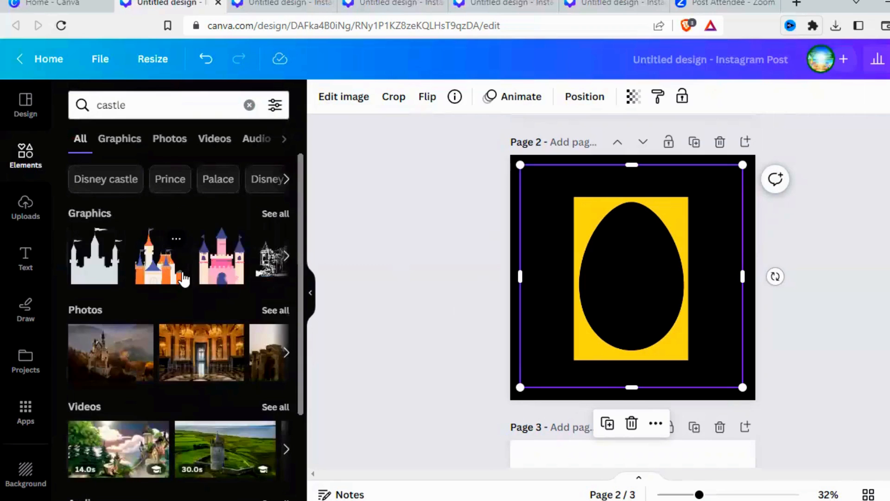
{"action": "left_click", "coordinate": [272, 317]}
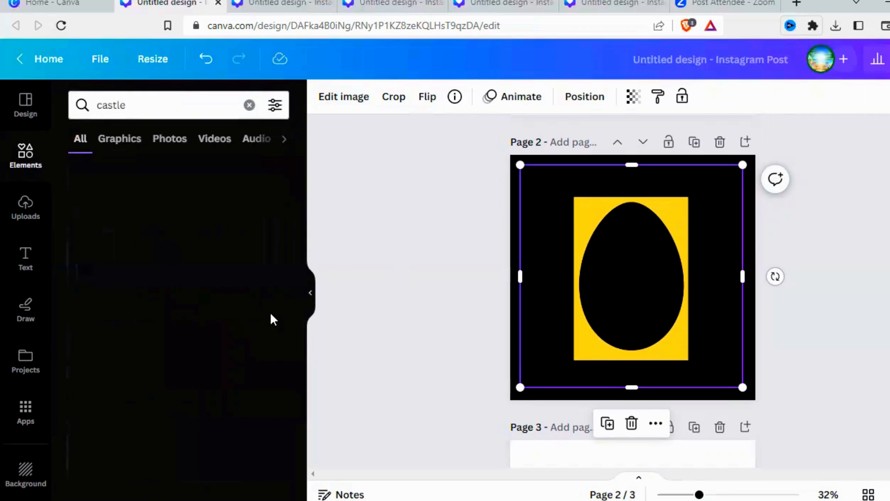
- Add the photo of the dark castle in front of misty mountains to page 2
{"action": "scroll", "coordinate": [231, 296], "scroll_direction": "down", "scroll_amount": 1}
{"action": "scroll", "coordinate": [231, 298], "scroll_direction": "down", "scroll_amount": 1}
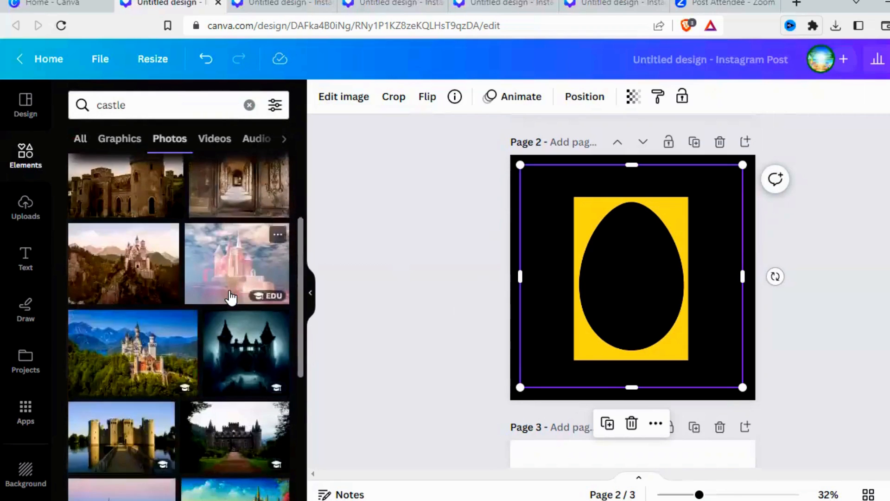
{"action": "scroll", "coordinate": [223, 298], "scroll_direction": "down", "scroll_amount": 3}
{"action": "scroll", "coordinate": [224, 298], "scroll_direction": "up", "scroll_amount": 3}
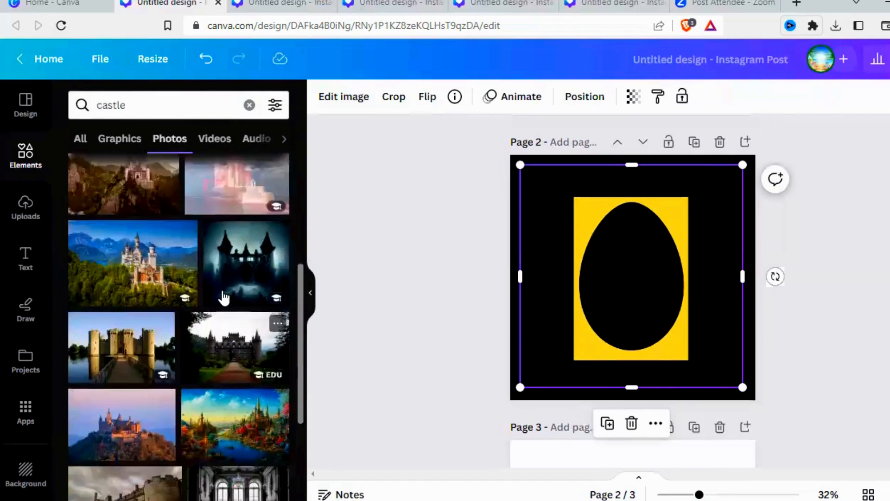
{"action": "scroll", "coordinate": [248, 293], "scroll_direction": "down", "scroll_amount": 1}
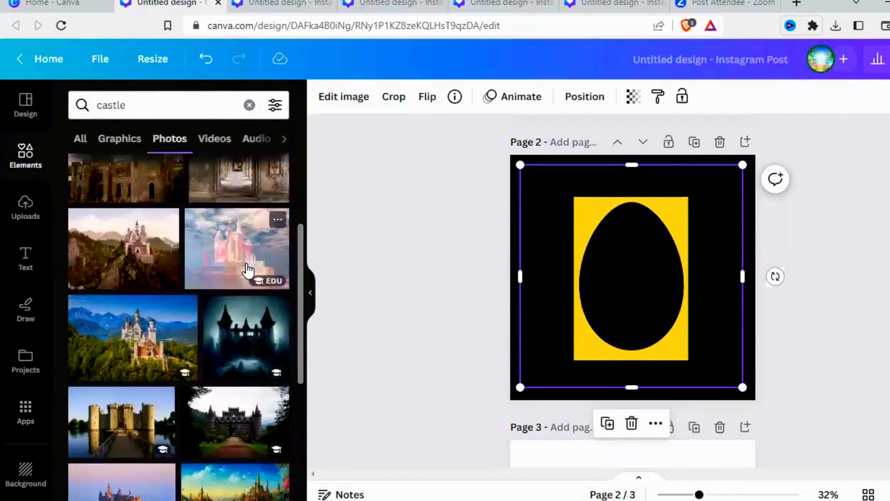
{"action": "scroll", "coordinate": [224, 224], "scroll_direction": "up", "scroll_amount": 4}
{"action": "left_click", "coordinate": [93, 238]}
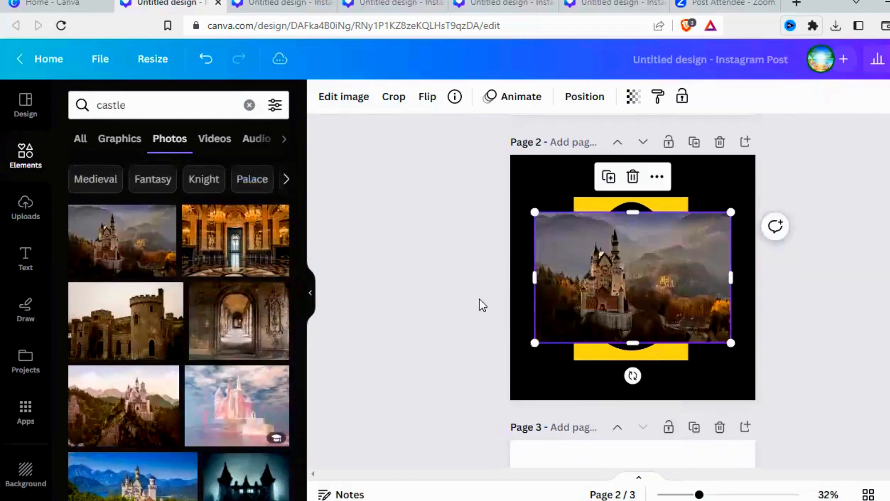
- Extend the castle photo's height beyond the yellow frame and shift it right so the castle lies over the egg
{"action": "left_click_drag", "start_coordinate": [626, 282], "coordinate": [638, 282]}
{"action": "left_click_drag", "start_coordinate": [645, 212], "coordinate": [645, 188]}
{"action": "left_click_drag", "start_coordinate": [646, 343], "coordinate": [646, 374]}
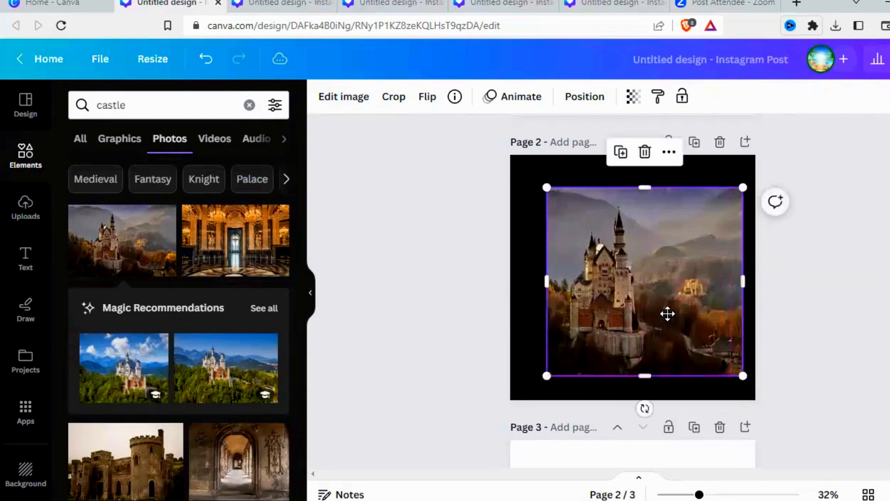
{"action": "left_click_drag", "start_coordinate": [668, 312], "coordinate": [669, 307]}
- Send the castle photo behind the yellow egg frame
{"action": "right_click", "coordinate": [669, 306]}
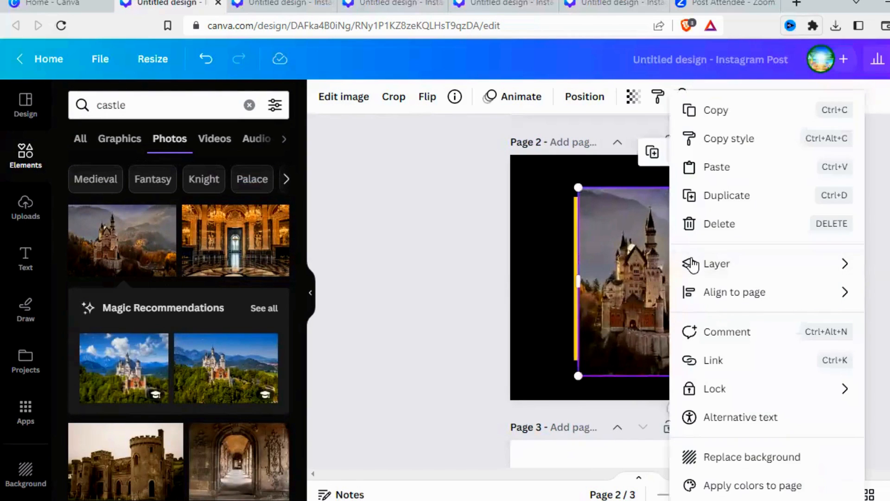
{"action": "mouse_move", "coordinate": [694, 269]}
{"action": "left_click", "coordinate": [523, 356]}
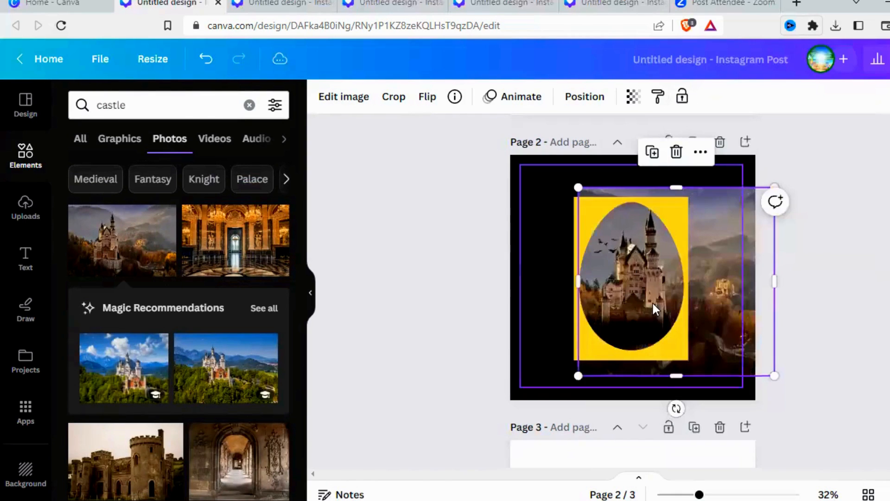
- Reposition the castle photo behind the frame so the castle sits centrally inside the egg opening
{"action": "left_click_drag", "start_coordinate": [644, 294], "coordinate": [636, 311]}
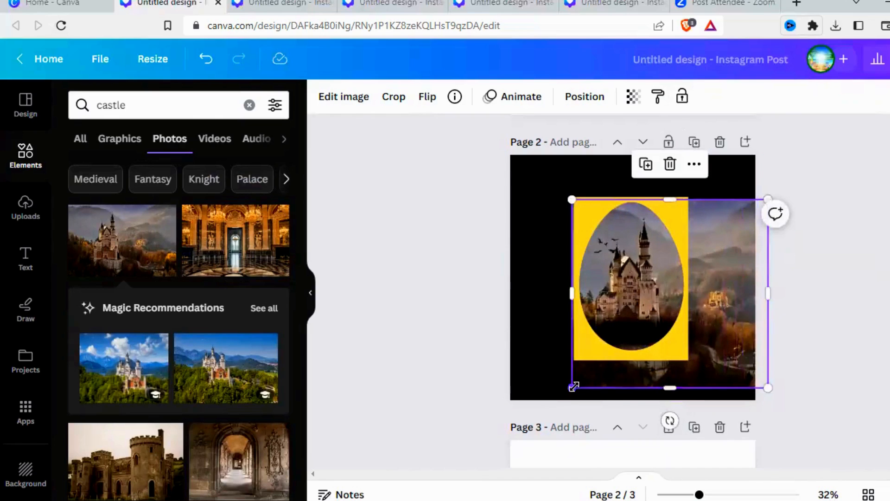
{"action": "left_click_drag", "start_coordinate": [683, 379], "coordinate": [671, 378]}
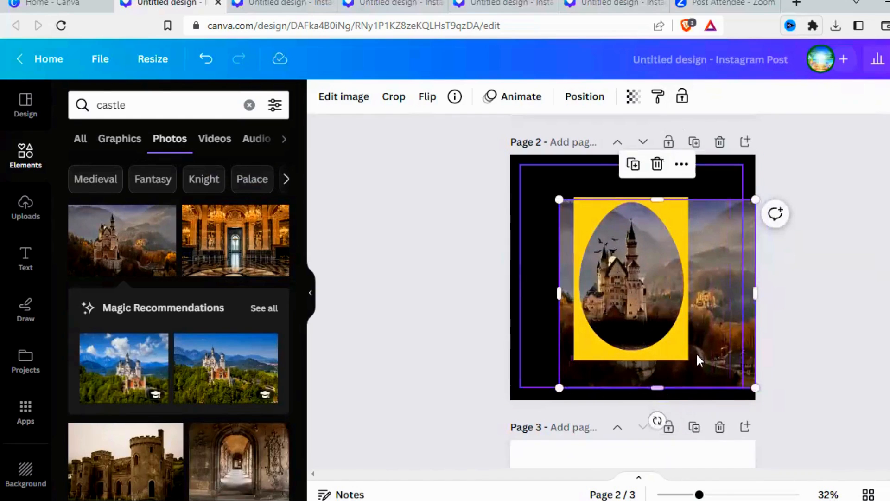
{"action": "left_click_drag", "start_coordinate": [639, 301], "coordinate": [652, 282]}
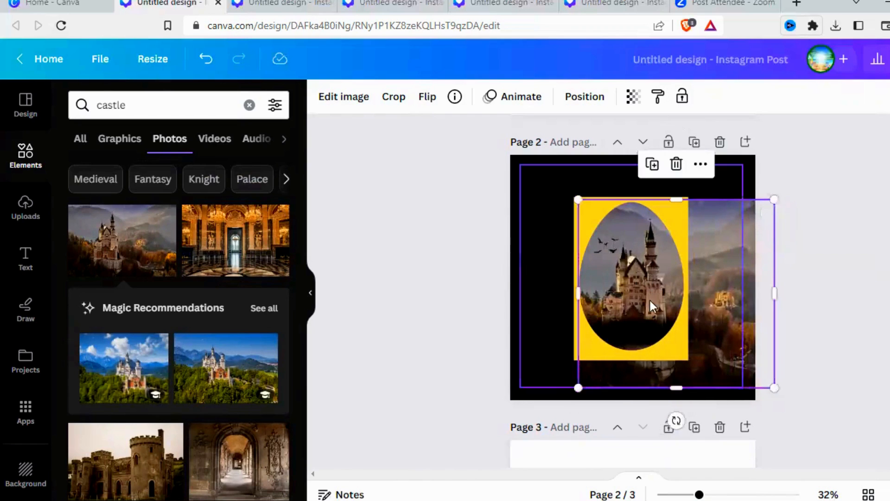
- Crop the castle photo's bottom and right edges so nothing extends beyond the yellow frame
{"action": "left_click_drag", "start_coordinate": [677, 381], "coordinate": [677, 356]}
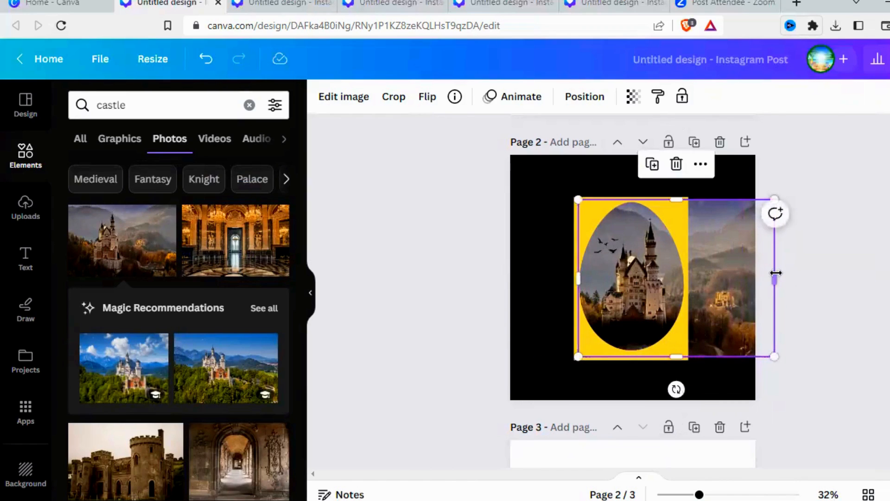
{"action": "left_click_drag", "start_coordinate": [775, 274], "coordinate": [689, 280]}
{"action": "left_click", "coordinate": [548, 326]}
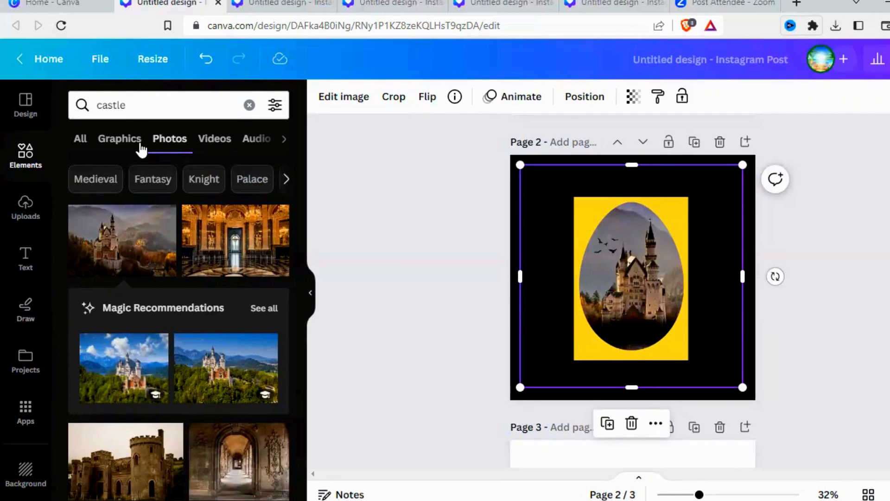
- Replace the element search with waterdrops and show all the matching graphics
{"action": "left_click", "coordinate": [247, 106]}
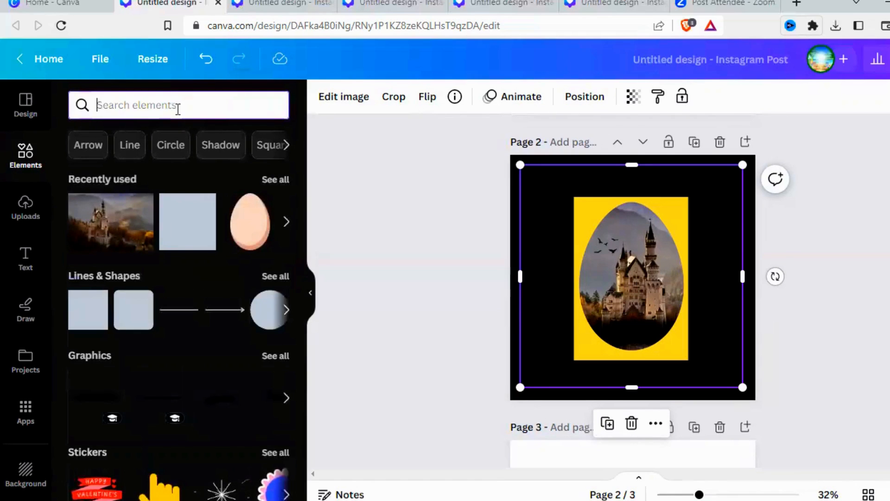
{"action": "type", "text": "wa"}
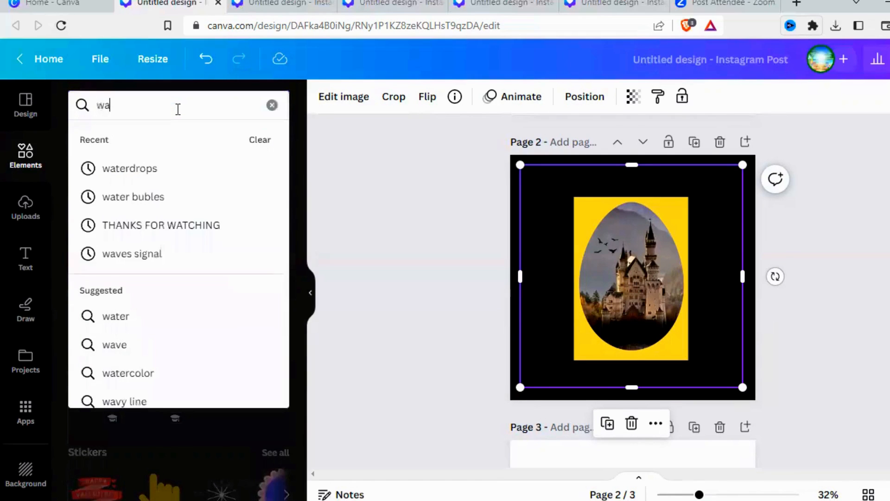
{"action": "type", "text": "ter"}
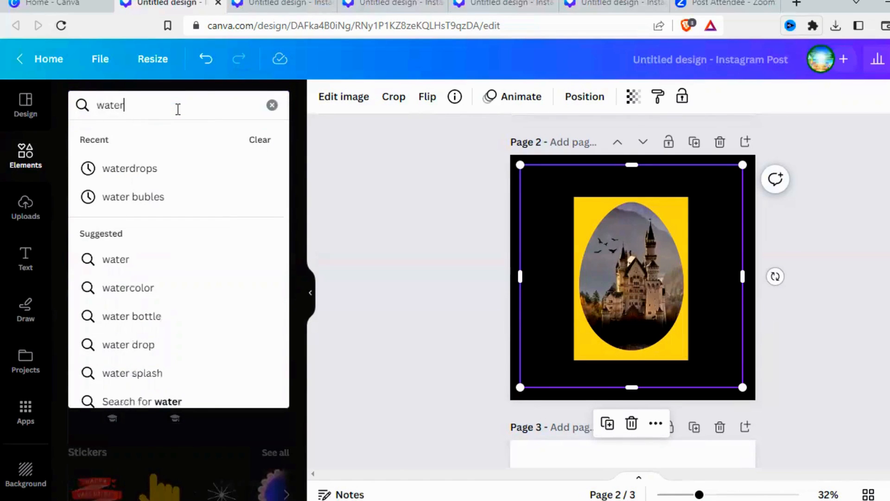
{"action": "left_click", "coordinate": [124, 169]}
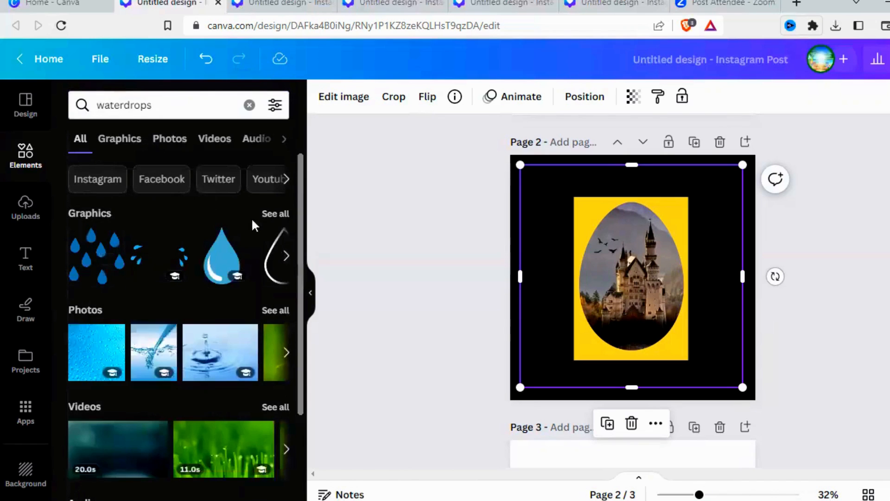
{"action": "left_click", "coordinate": [275, 214]}
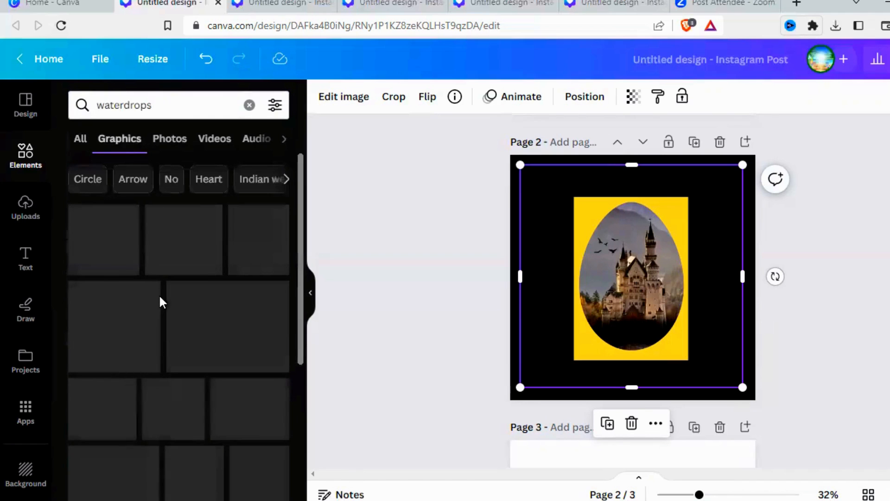
- Add the transparent glossy water drop graphic with a soft white highlight to page 2
{"action": "scroll", "coordinate": [161, 304], "scroll_direction": "down", "scroll_amount": 8}
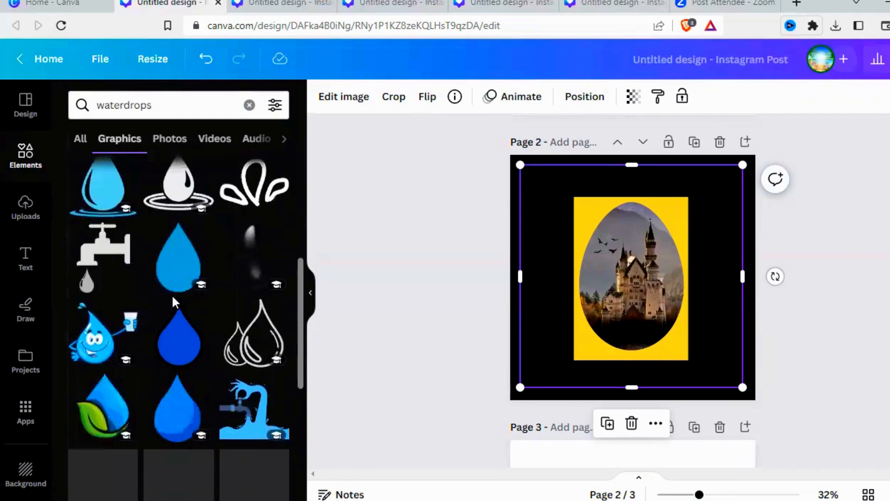
{"action": "scroll", "coordinate": [195, 305], "scroll_direction": "up", "scroll_amount": 3}
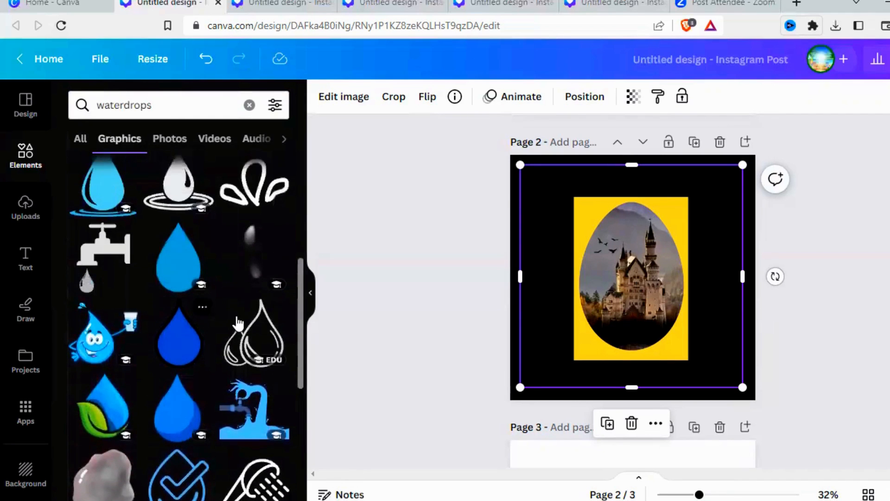
{"action": "scroll", "coordinate": [185, 288], "scroll_direction": "down", "scroll_amount": 6}
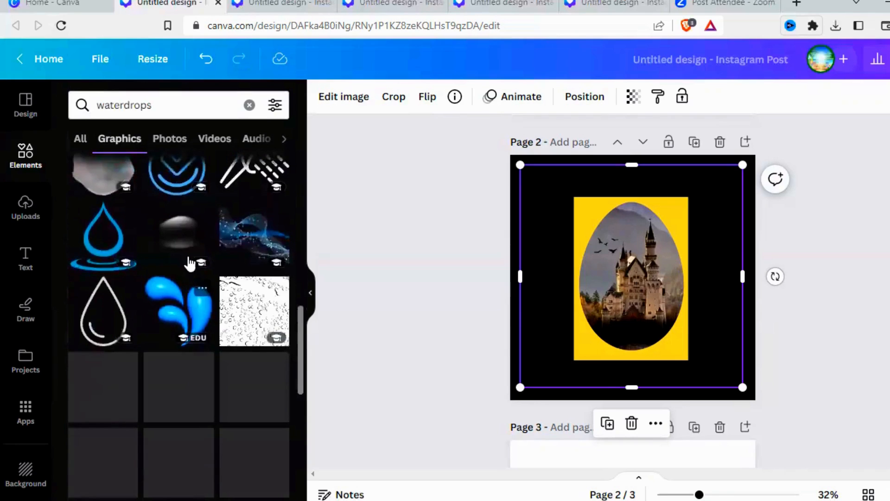
{"action": "left_click", "coordinate": [185, 248]}
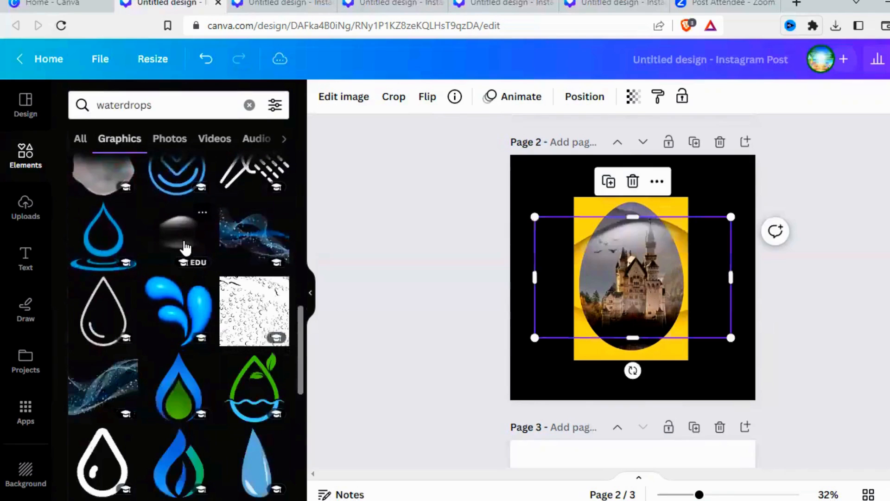
{"action": "left_click", "coordinate": [630, 212]}
{"action": "left_click", "coordinate": [632, 246]}
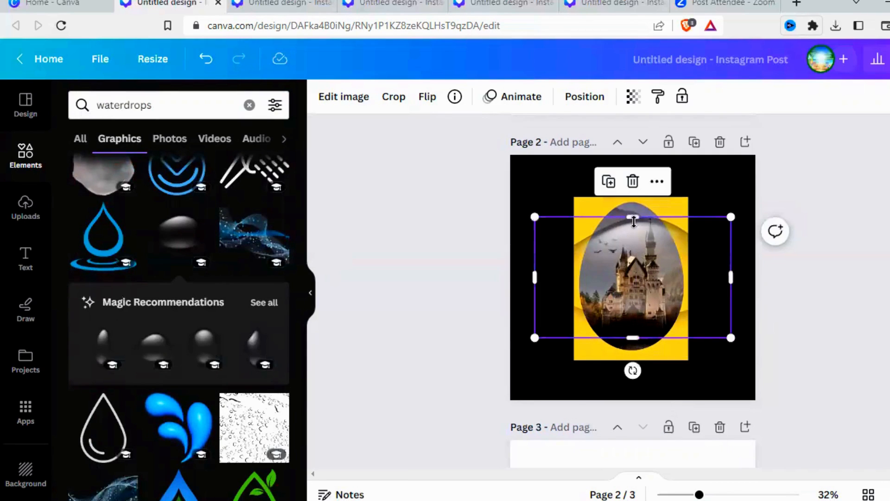
- Heighten and narrow the water drop graphic to fit just within the yellow frame, covering the whole egg
{"action": "left_click_drag", "start_coordinate": [633, 218], "coordinate": [639, 195]}
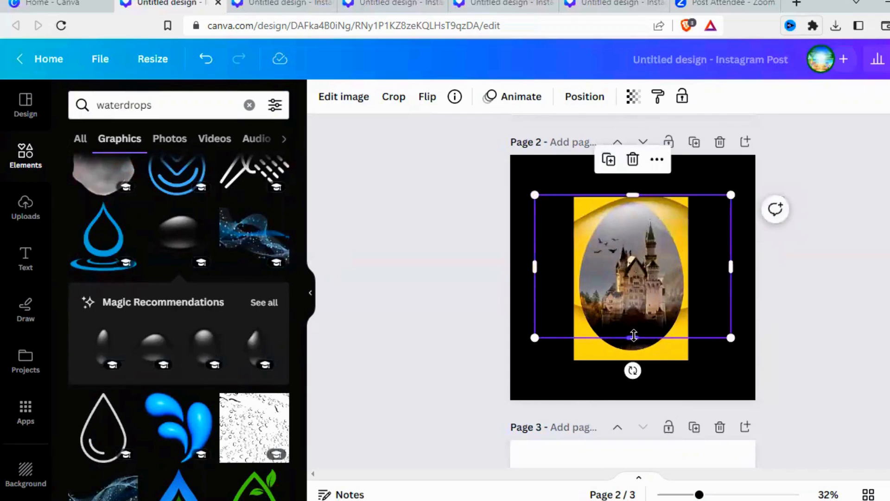
{"action": "left_click_drag", "start_coordinate": [633, 338], "coordinate": [632, 357]}
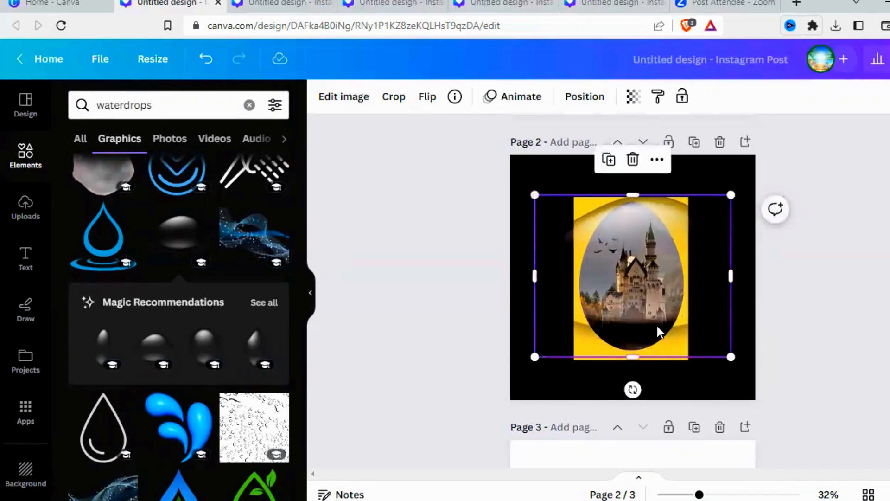
{"action": "left_click_drag", "start_coordinate": [535, 275], "coordinate": [578, 276]}
{"action": "left_click_drag", "start_coordinate": [731, 276], "coordinate": [686, 280]}
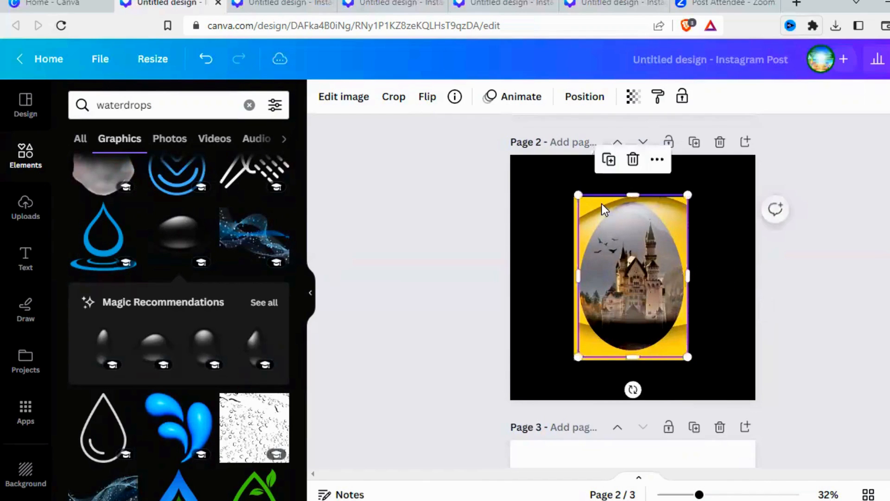
{"action": "left_click_drag", "start_coordinate": [631, 194], "coordinate": [631, 199]}
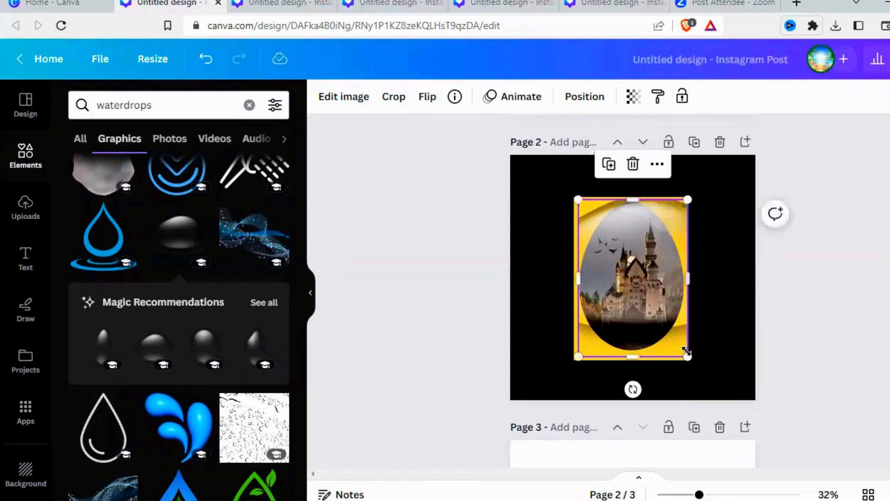
- Send the water drop graphic behind the yellow frame so it overlays only the castle in the egg
{"action": "right_click", "coordinate": [625, 305]}
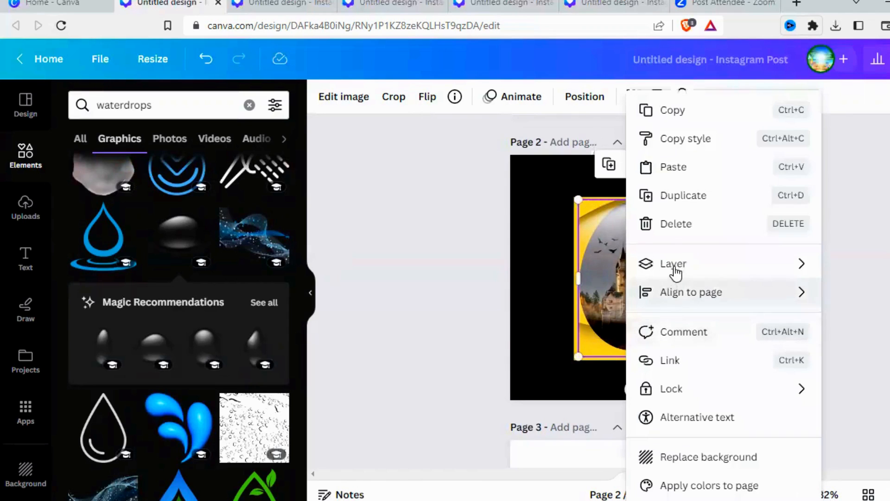
{"action": "mouse_move", "coordinate": [677, 265]}
{"action": "left_click", "coordinate": [515, 361]}
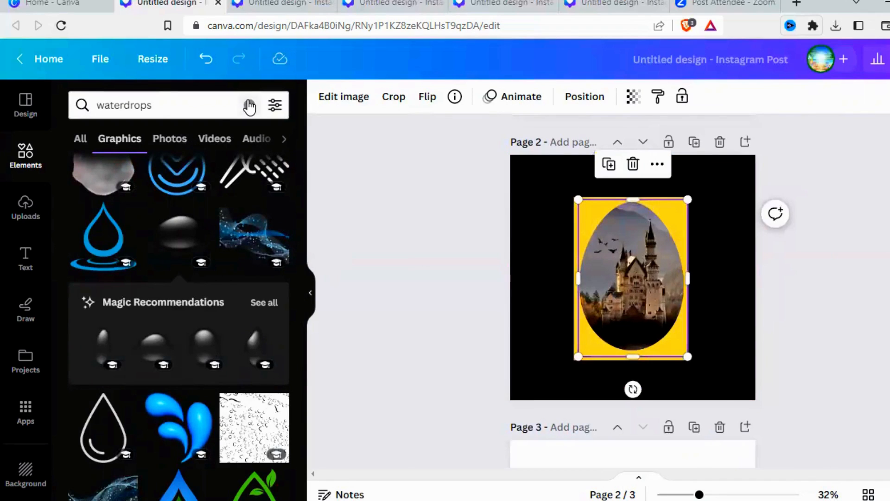
- Replace the element search with crackes and show all the matching graphics
{"action": "triple_click", "coordinate": [209, 107]}
{"action": "key", "text": "BackSpace"}
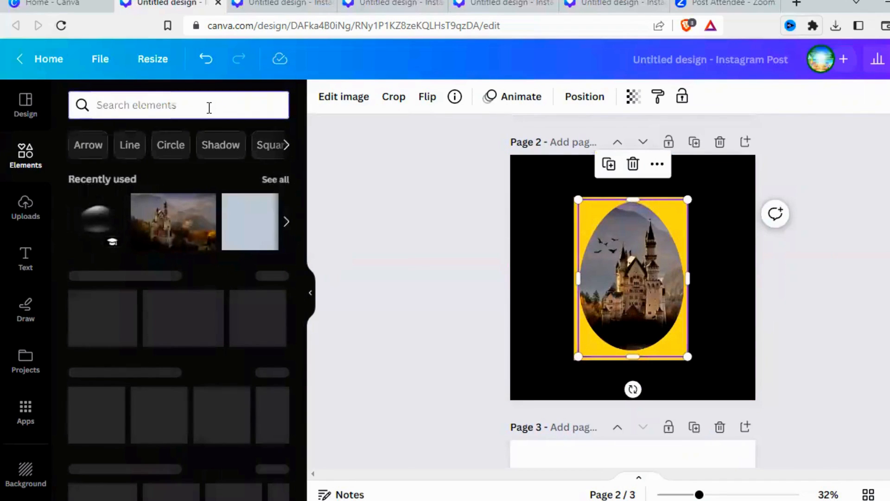
{"action": "type", "text": "crack"}
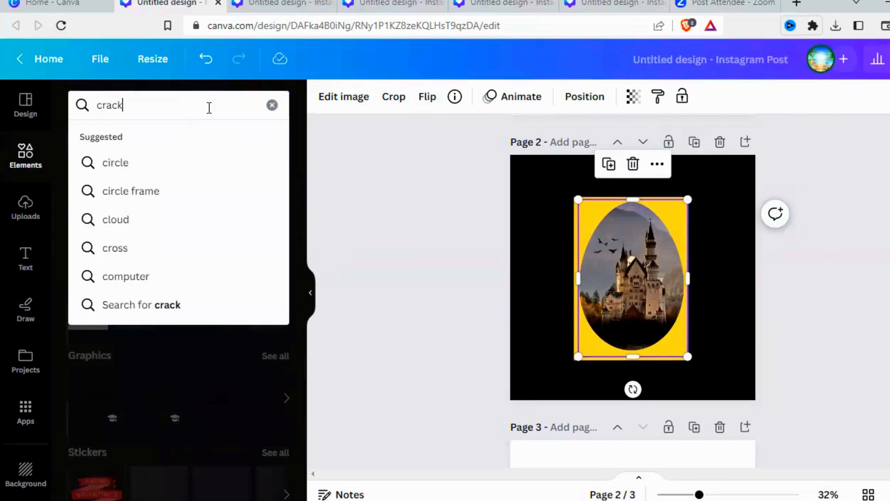
{"action": "type", "text": "e"}
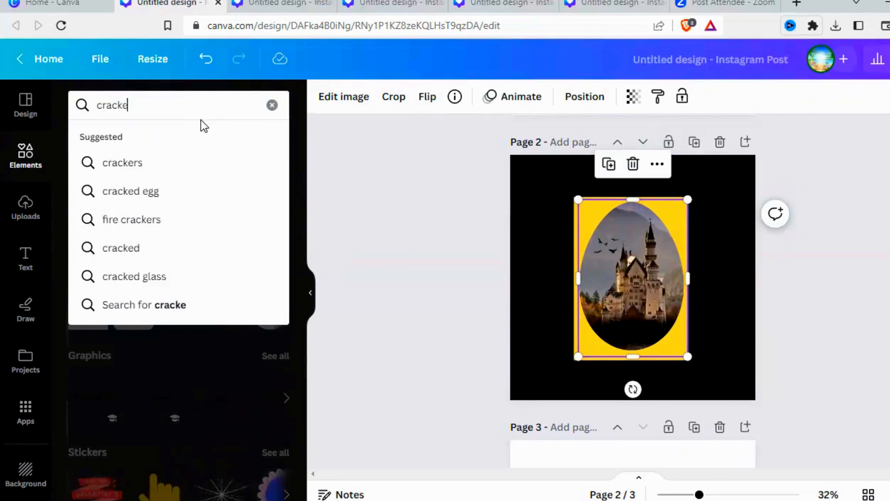
{"action": "type", "text": "s"}
{"action": "key", "text": "Return"}
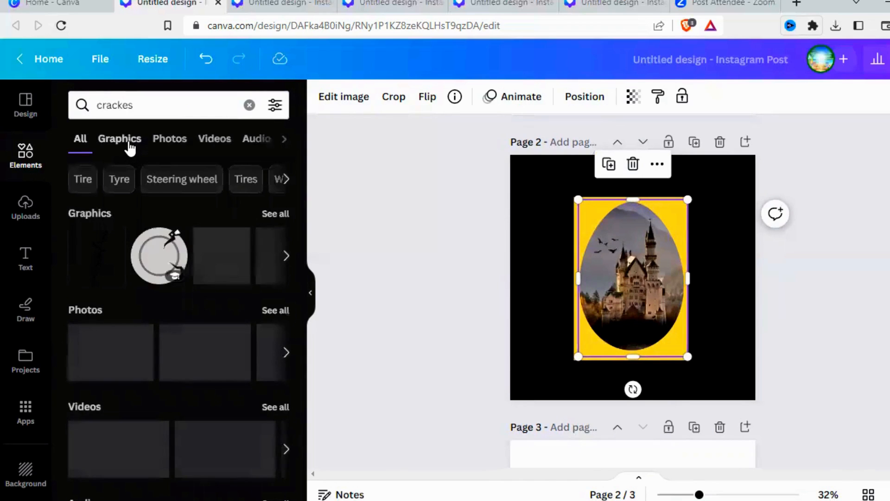
{"action": "left_click", "coordinate": [130, 144]}
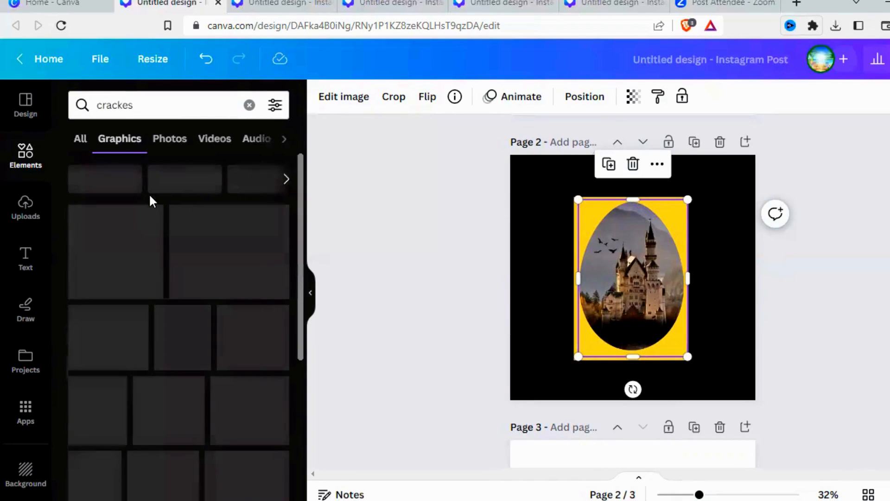
- Add the round shattered-hole crack graphic to page 2, shrunk to about half size in the upper part of the egg
{"action": "scroll", "coordinate": [181, 274], "scroll_direction": "down", "scroll_amount": 3}
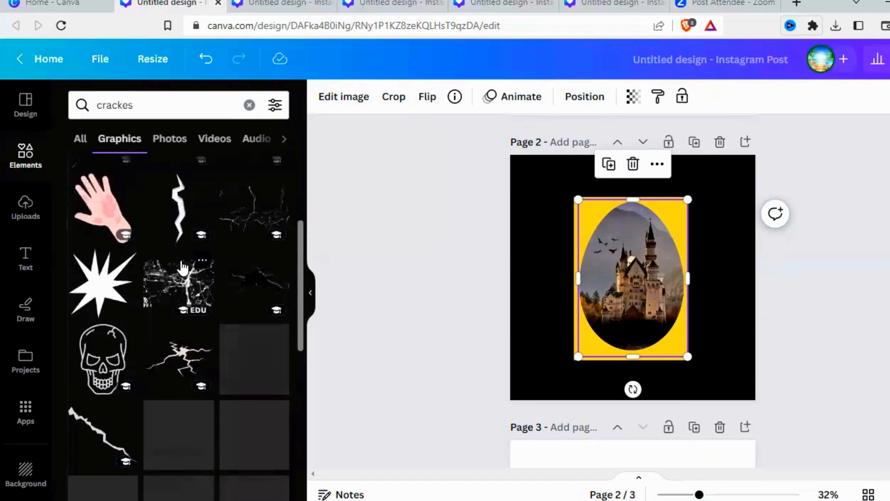
{"action": "scroll", "coordinate": [181, 268], "scroll_direction": "down", "scroll_amount": 8}
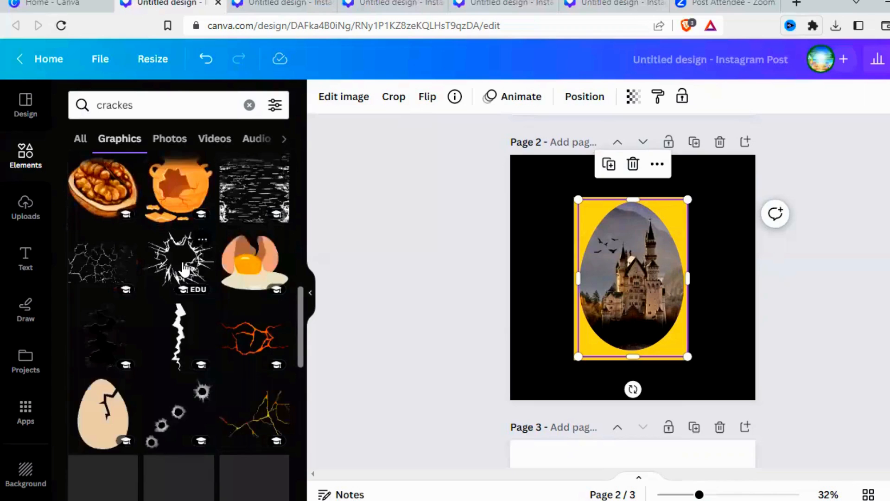
{"action": "left_click", "coordinate": [184, 269]}
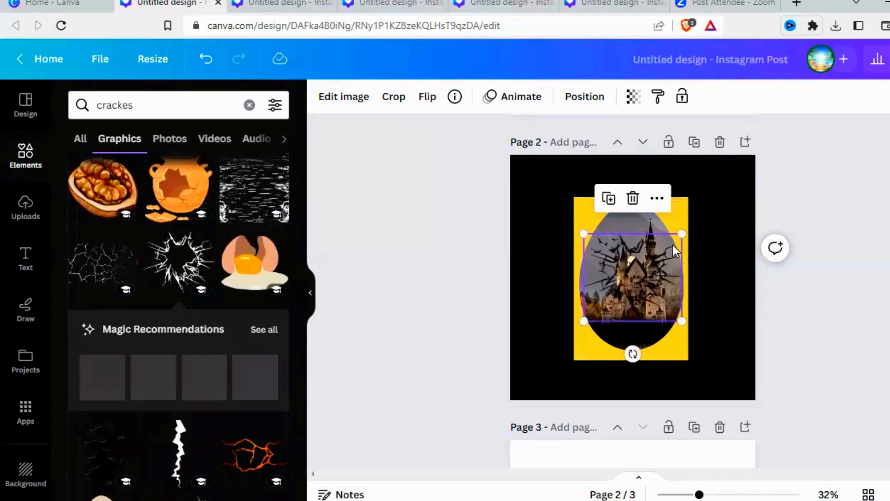
{"action": "left_click_drag", "start_coordinate": [678, 231], "coordinate": [625, 235]}
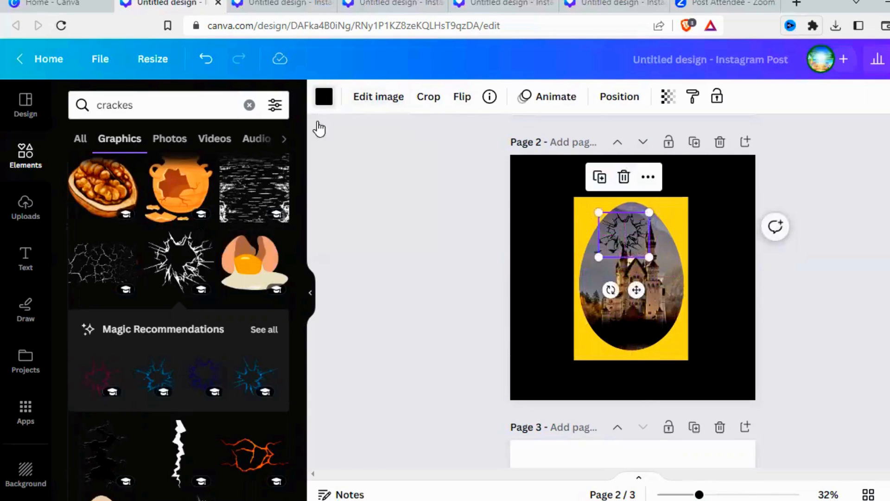
- Recolor the crack graphic white and shrink it slightly so it sits in the sky near the egg's top
{"action": "left_click", "coordinate": [323, 97]}
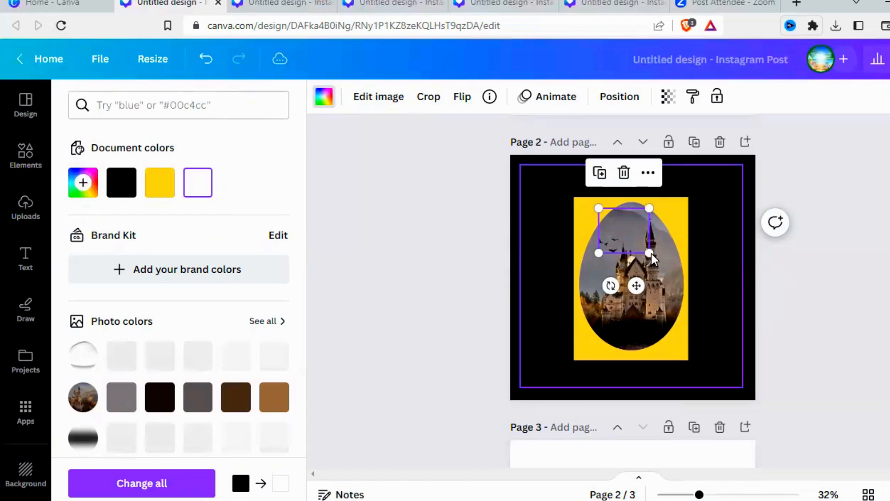
{"action": "left_click_drag", "start_coordinate": [648, 252], "coordinate": [623, 225]}
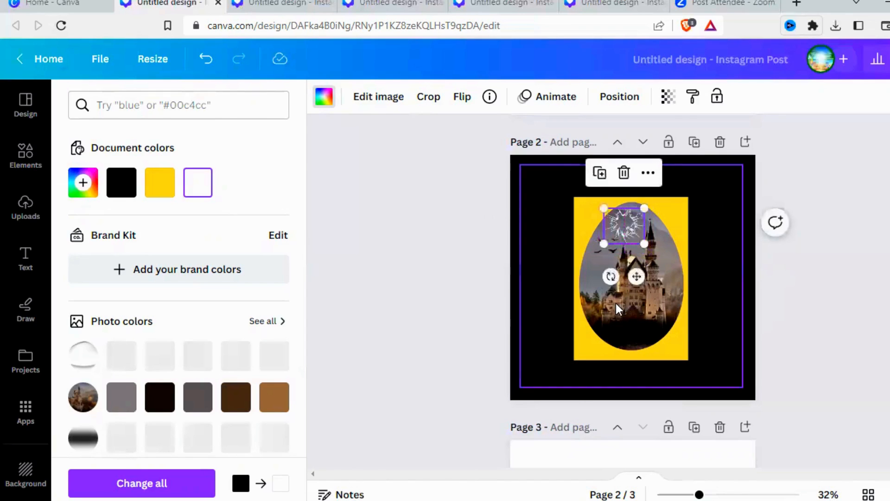
- Give the yellow egg frame image a Glow shadow effect
{"action": "left_click", "coordinate": [616, 301]}
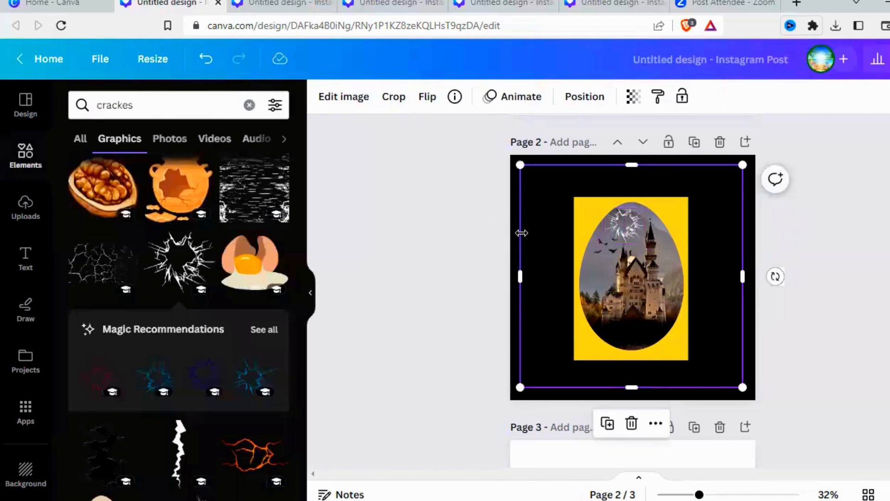
{"action": "left_click", "coordinate": [349, 103]}
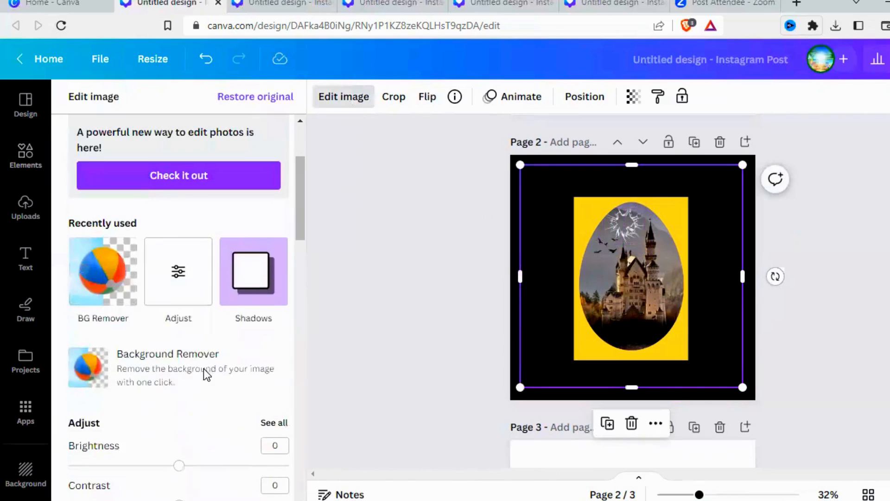
{"action": "left_click", "coordinate": [250, 282]}
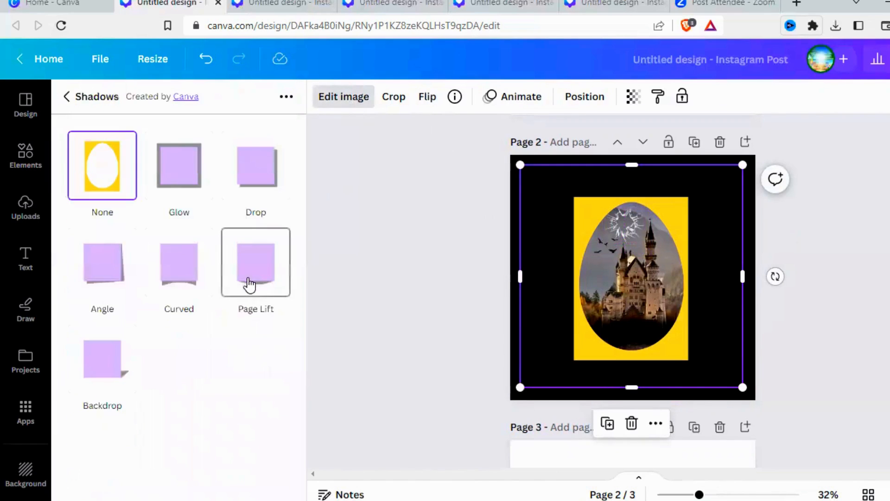
{"action": "left_click", "coordinate": [174, 181]}
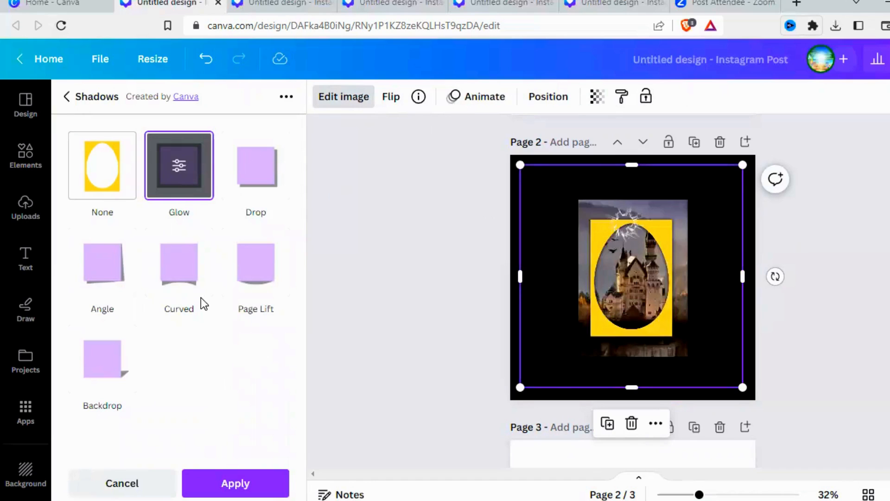
- Set the frame's glow to size 19, transparency 56 and blur 8, and apply it
{"action": "left_click", "coordinate": [185, 174]}
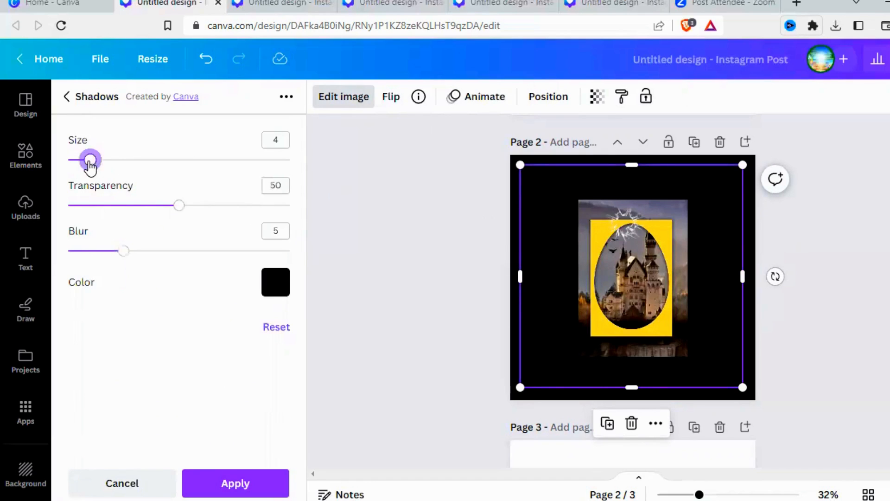
{"action": "left_click_drag", "start_coordinate": [90, 166], "coordinate": [125, 167]}
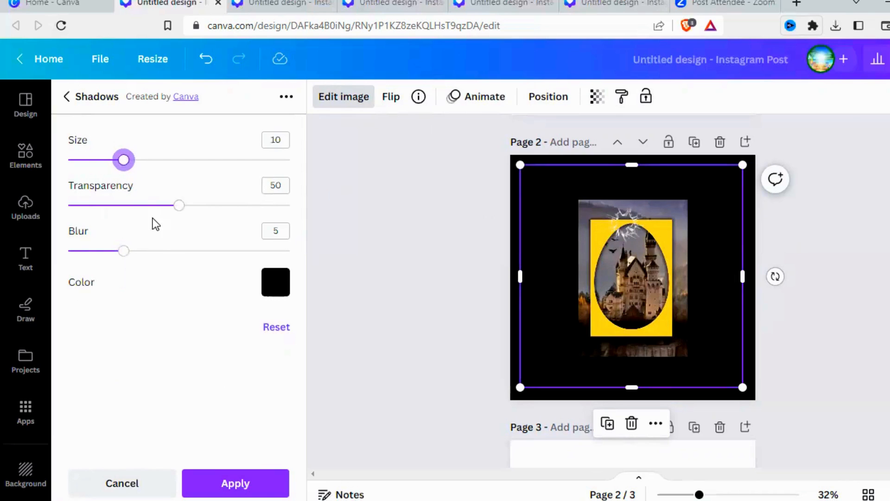
{"action": "mouse_move", "coordinate": [174, 209]}
{"action": "left_mouse_down"}
{"action": "mouse_move", "coordinate": [205, 209]}
{"action": "mouse_move", "coordinate": [189, 209]}
{"action": "left_mouse_up"}
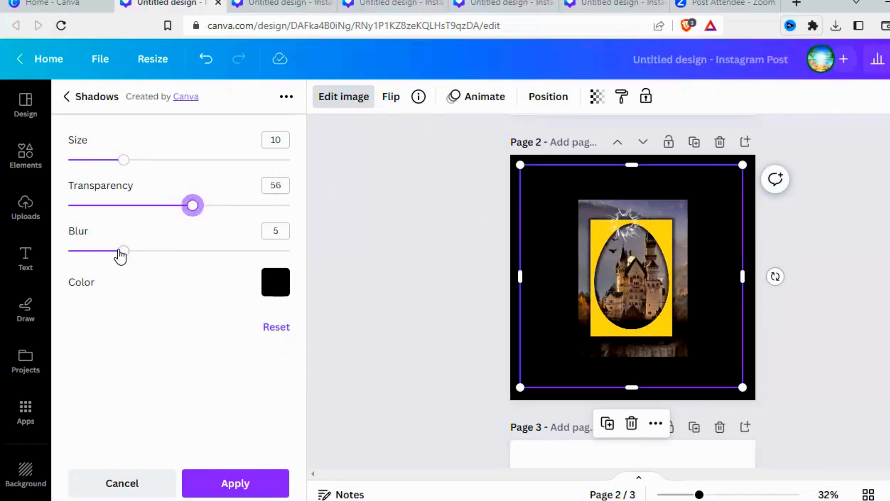
{"action": "left_click_drag", "start_coordinate": [121, 256], "coordinate": [160, 255]}
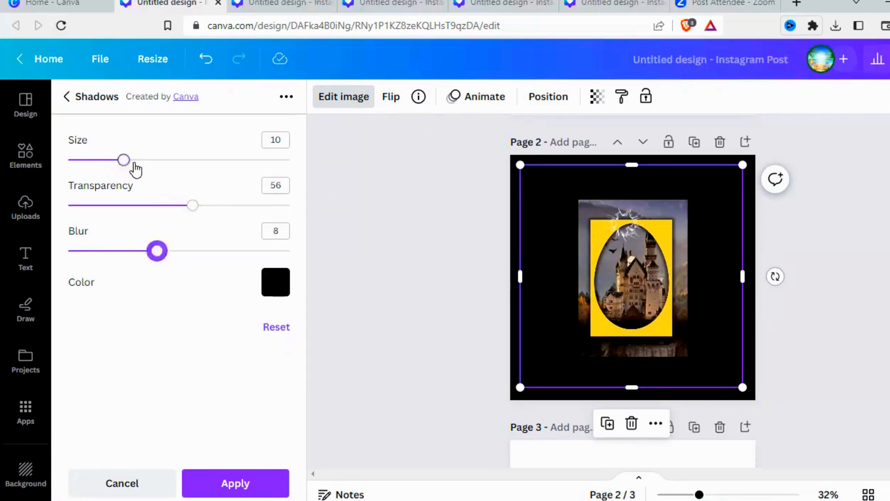
{"action": "left_click_drag", "start_coordinate": [135, 169], "coordinate": [173, 174]}
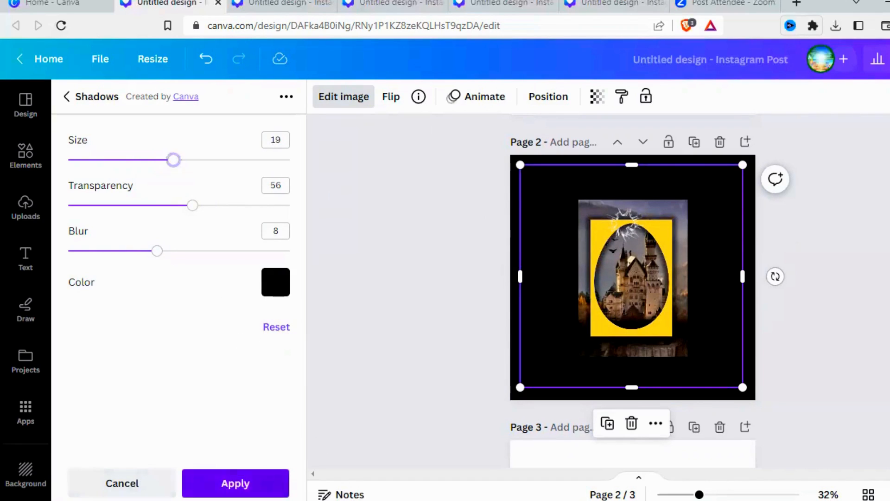
{"action": "left_click", "coordinate": [235, 484]}
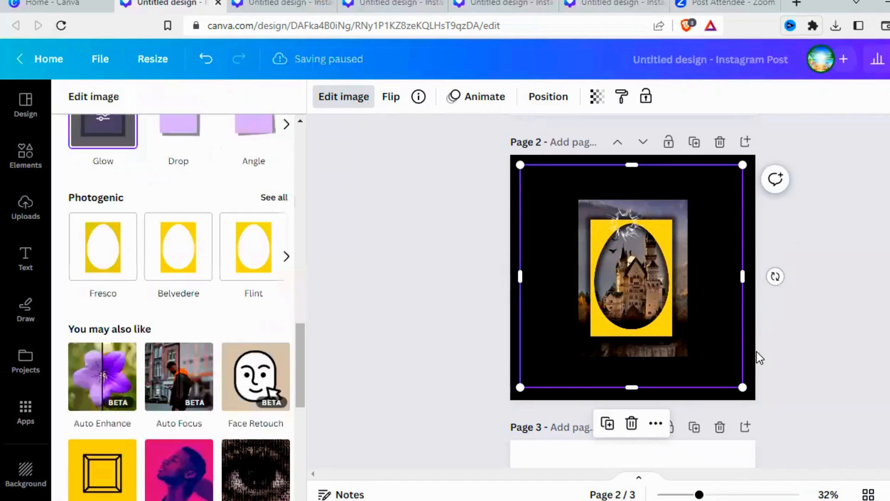
- Enlarge the yellow egg frame and center it over the castle photo so that it covers the photo's edges again
{"action": "left_click", "coordinate": [610, 311]}
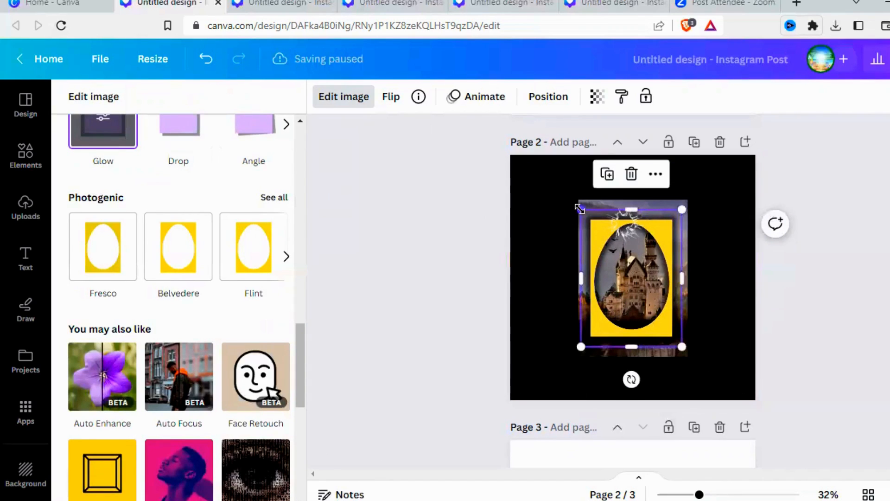
{"action": "left_click_drag", "start_coordinate": [575, 202], "coordinate": [559, 180]}
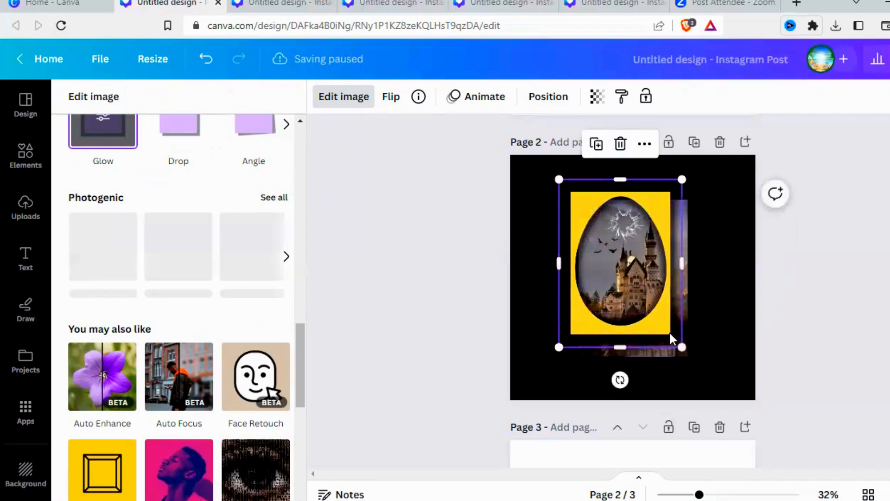
{"action": "left_click_drag", "start_coordinate": [679, 348], "coordinate": [700, 368]}
{"action": "left_click_drag", "start_coordinate": [623, 295], "coordinate": [625, 291]}
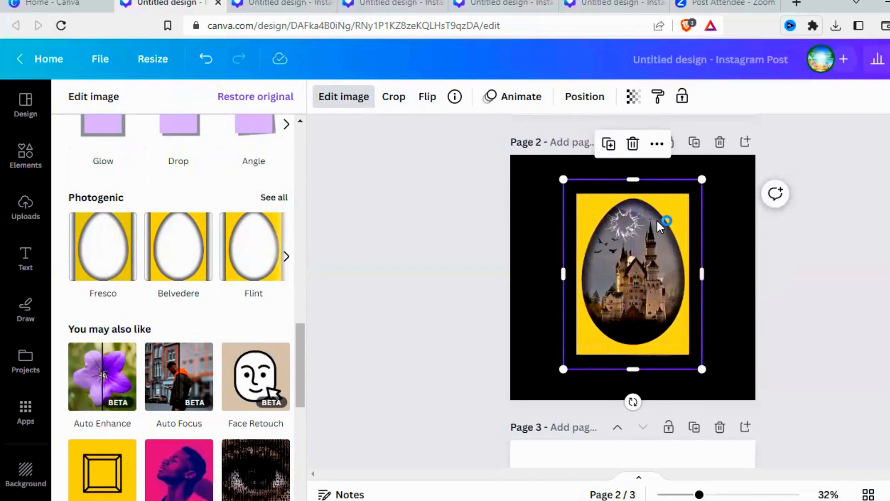
{"action": "left_click_drag", "start_coordinate": [657, 221], "coordinate": [659, 224]}
{"action": "left_click", "coordinate": [723, 333]}
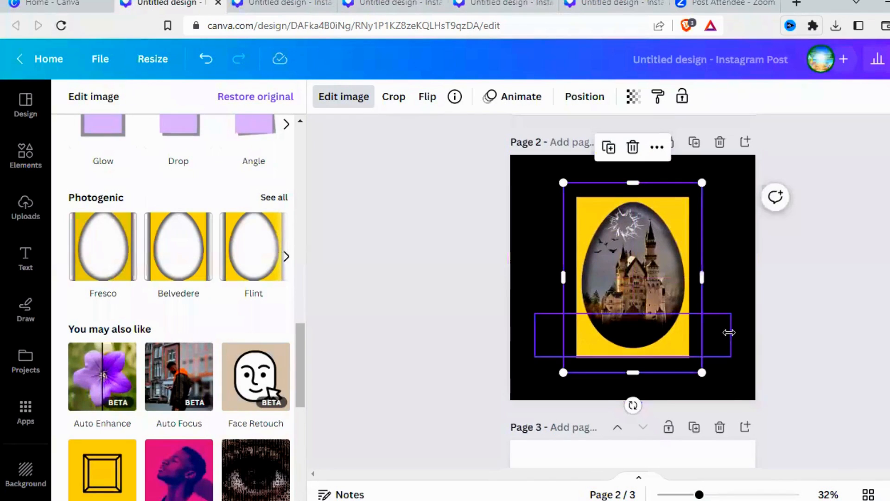
{"action": "left_click", "coordinate": [641, 339]}
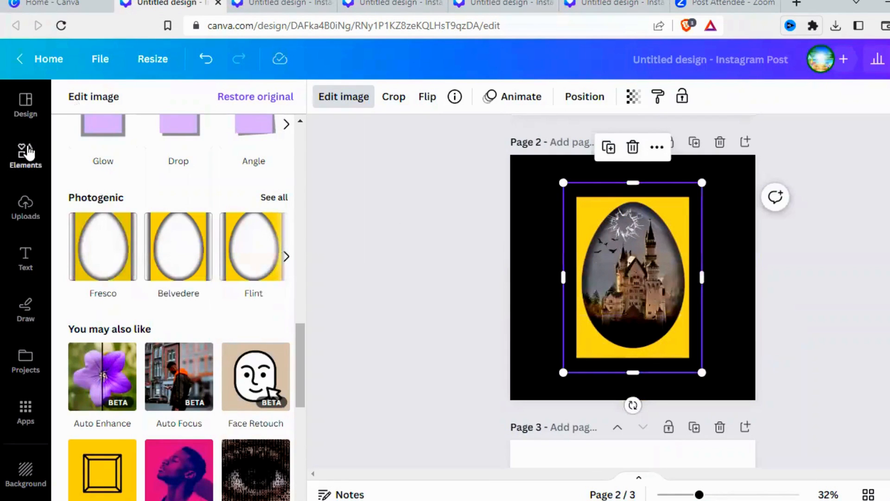
- Search the elements for shadow and show all the matching graphics
{"action": "left_click", "coordinate": [31, 152]}
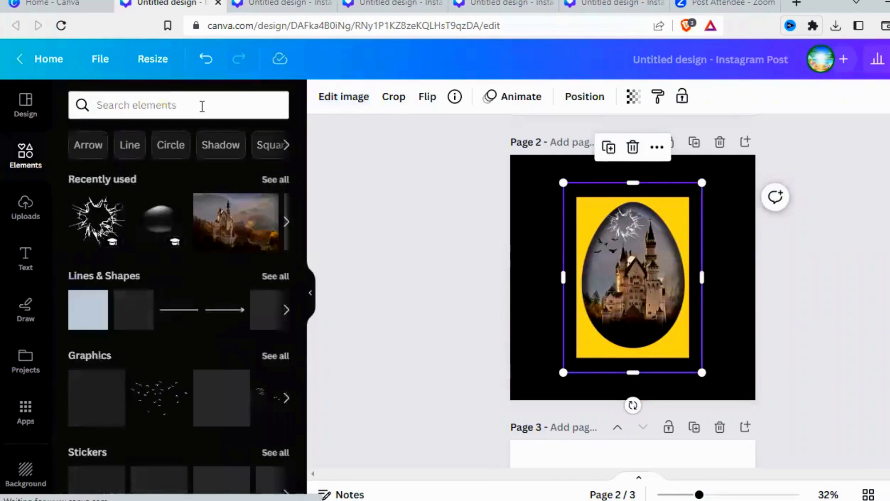
{"action": "left_click", "coordinate": [202, 106]}
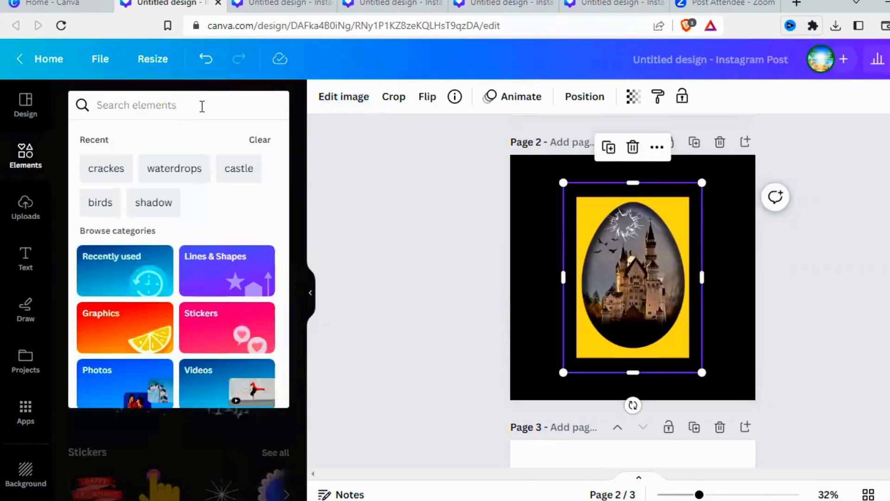
{"action": "type", "text": "sh"}
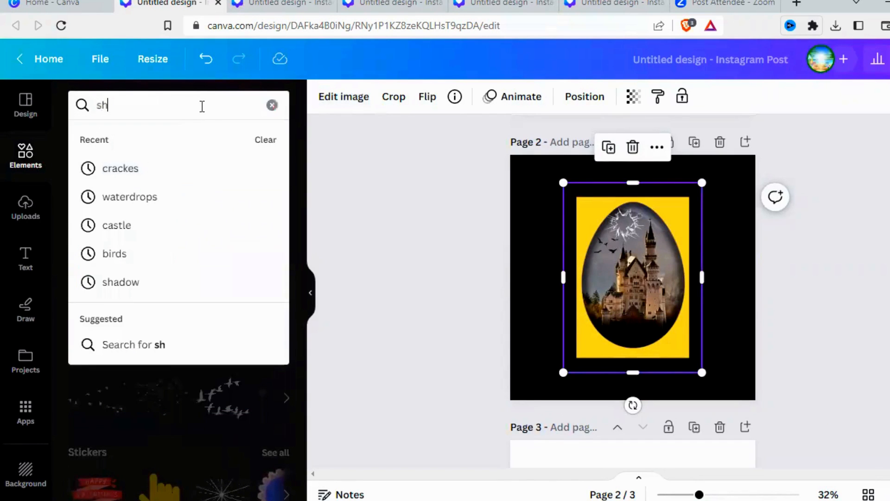
{"action": "type", "text": "adow"}
{"action": "key", "text": "Return"}
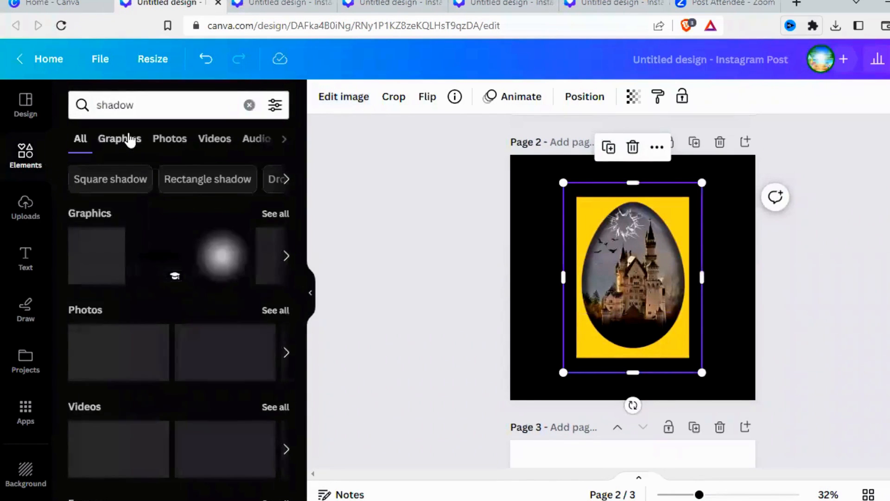
{"action": "left_click", "coordinate": [280, 220]}
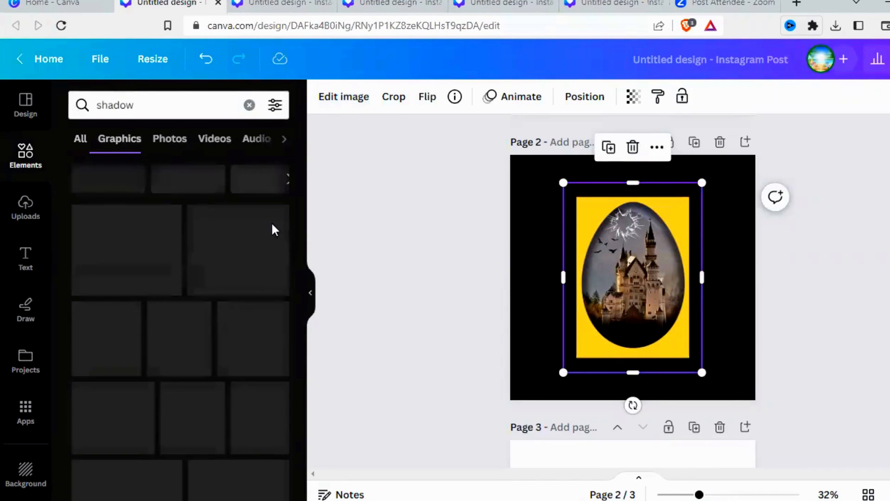
- Add a soft black oval shadow graphic over the egg's base and narrow it to about the width of the yellow frame
{"action": "scroll", "coordinate": [178, 325], "scroll_direction": "down", "scroll_amount": 2}
{"action": "scroll", "coordinate": [185, 317], "scroll_direction": "down", "scroll_amount": 2}
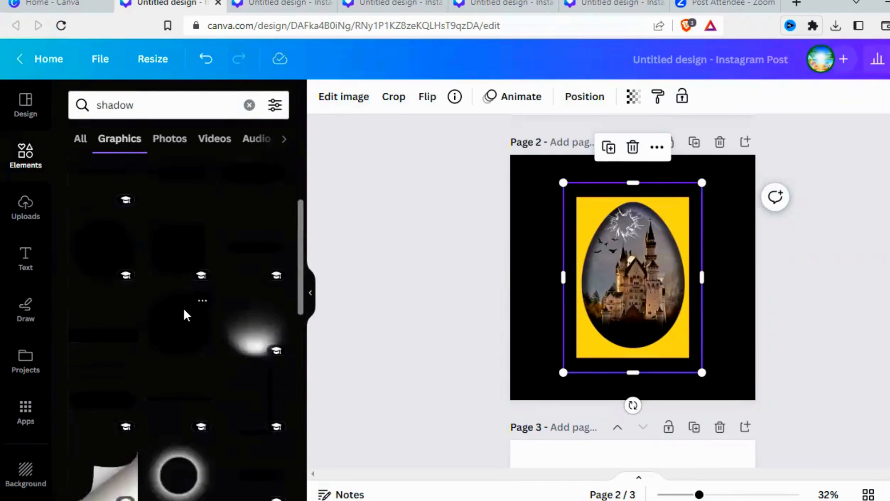
{"action": "scroll", "coordinate": [185, 320], "scroll_direction": "up", "scroll_amount": 3}
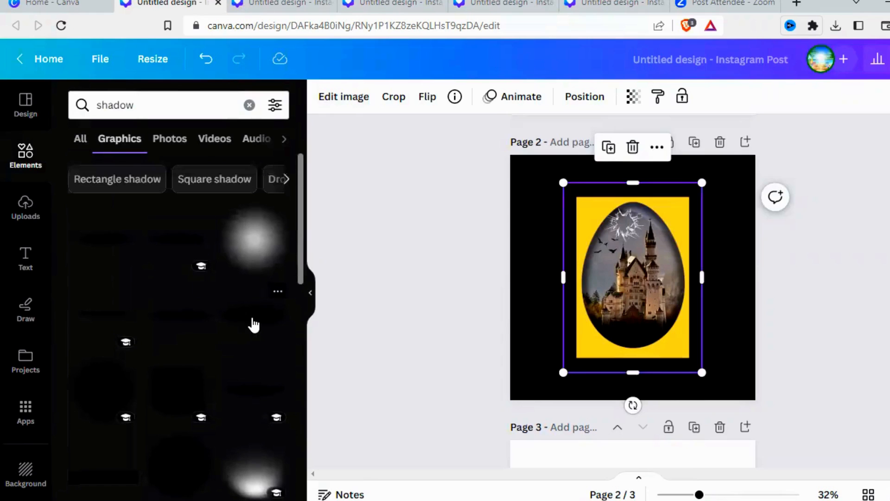
{"action": "left_click_drag", "start_coordinate": [253, 325], "coordinate": [656, 341]}
{"action": "left_click_drag", "start_coordinate": [732, 329], "coordinate": [703, 329]}
{"action": "left_click_drag", "start_coordinate": [538, 330], "coordinate": [568, 335]}
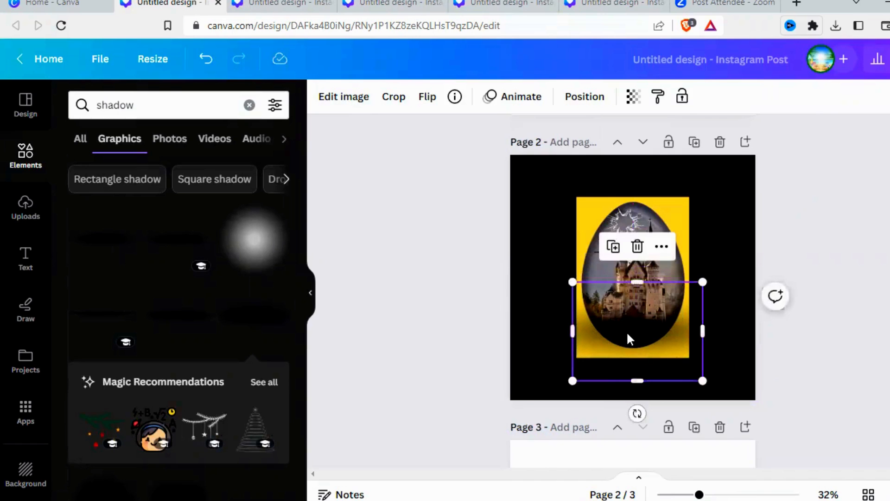
- Send the oval shadow backward so it sits behind the yellow egg frame, and nudge it slightly lower
{"action": "right_click", "coordinate": [627, 334]}
{"action": "mouse_move", "coordinate": [685, 264]}
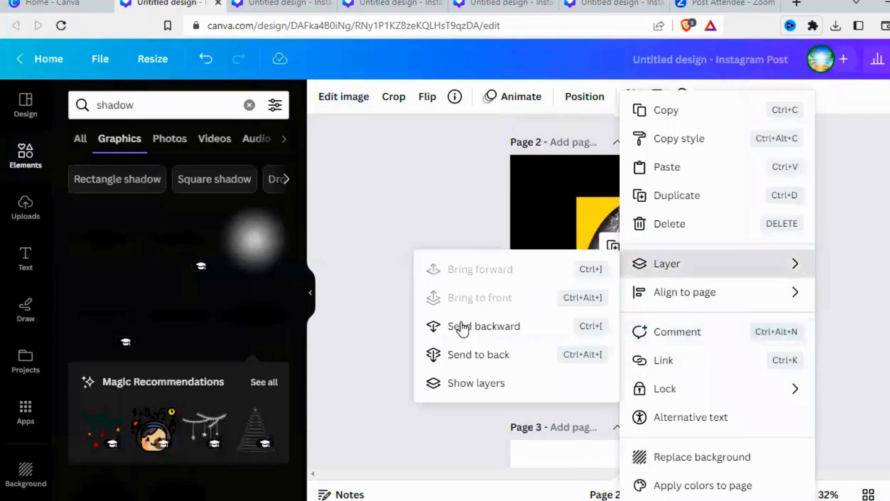
{"action": "left_click", "coordinate": [431, 355]}
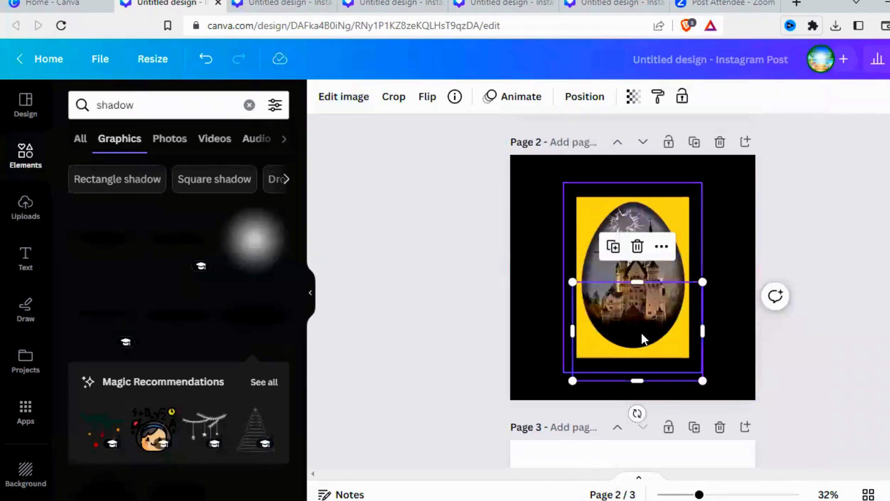
{"action": "left_click_drag", "start_coordinate": [640, 331], "coordinate": [641, 335]}
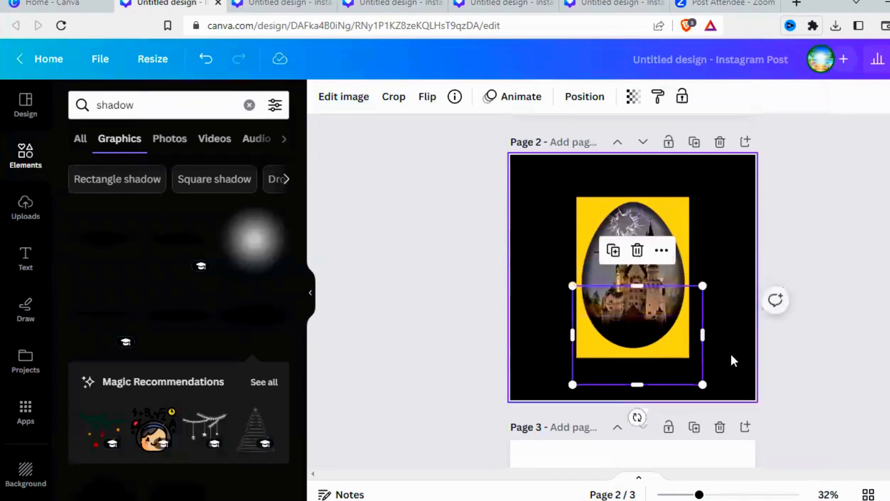
- Undo the shadow's latest move and resizing, and narrow it from both sides to about the yellow frame's width
{"action": "key", "text": "ctrl+z"}
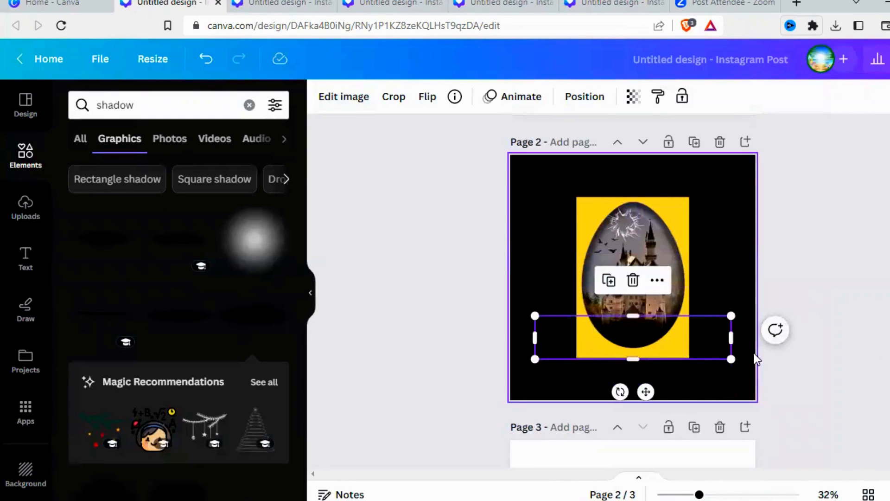
{"action": "left_click_drag", "start_coordinate": [731, 338], "coordinate": [694, 338]}
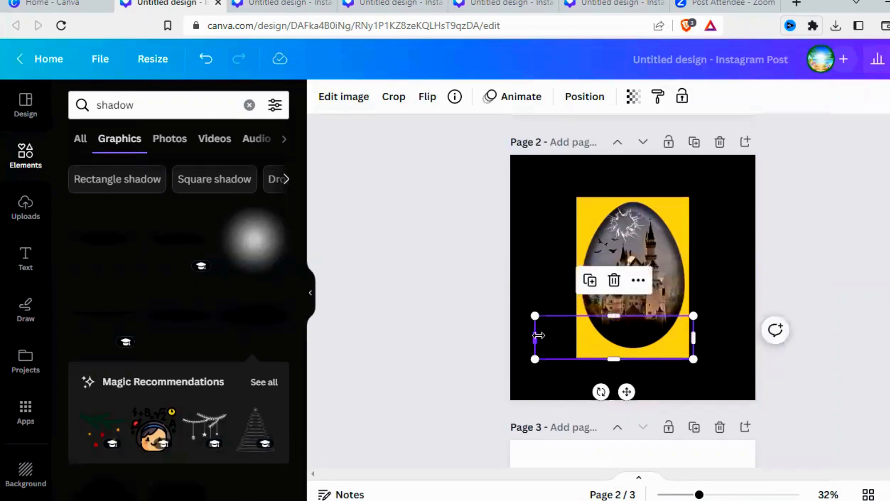
{"action": "left_click_drag", "start_coordinate": [538, 335], "coordinate": [572, 335]}
- Try sending the yellow egg frame to the back, and undo that layer change
{"action": "left_click", "coordinate": [617, 328]}
{"action": "right_click", "coordinate": [624, 334]}
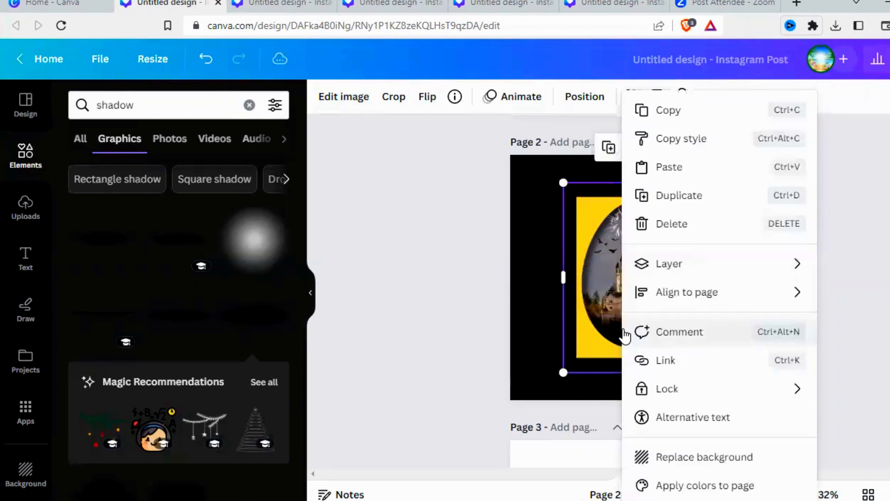
{"action": "mouse_move", "coordinate": [697, 273]}
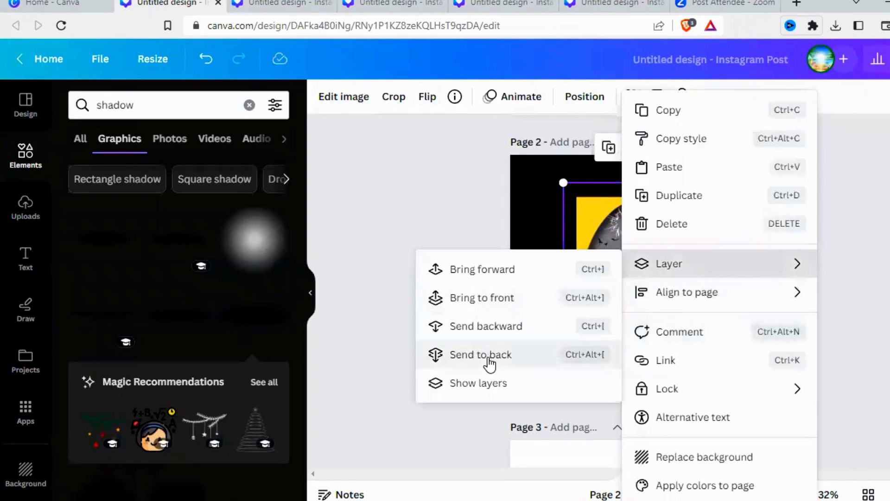
{"action": "left_click", "coordinate": [489, 358]}
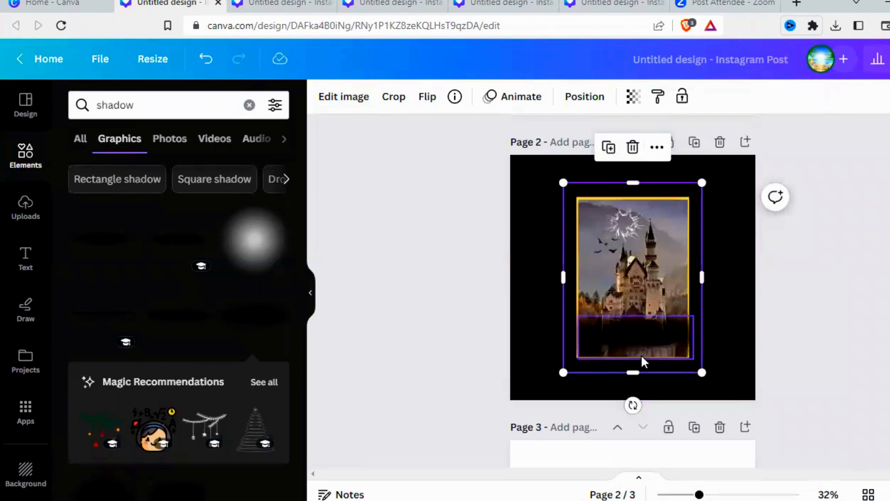
{"action": "key", "text": "ctrl+z"}
{"action": "left_click", "coordinate": [717, 348]}
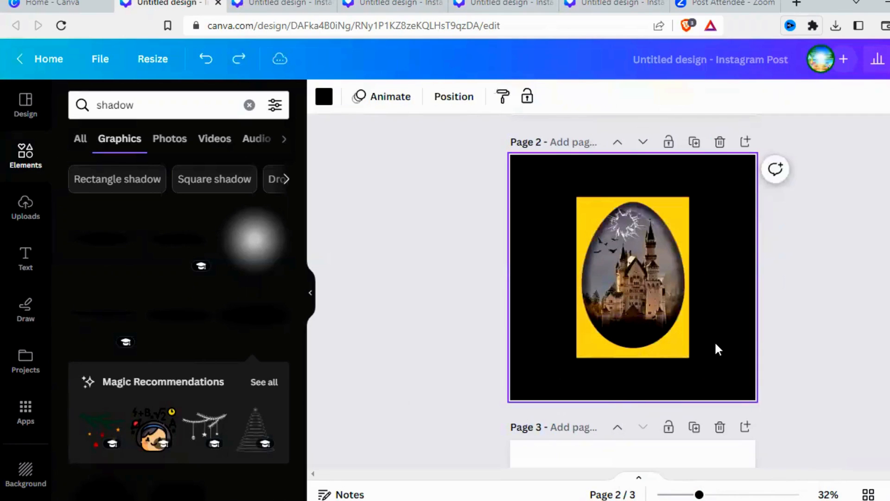
{"action": "left_click", "coordinate": [675, 255]}
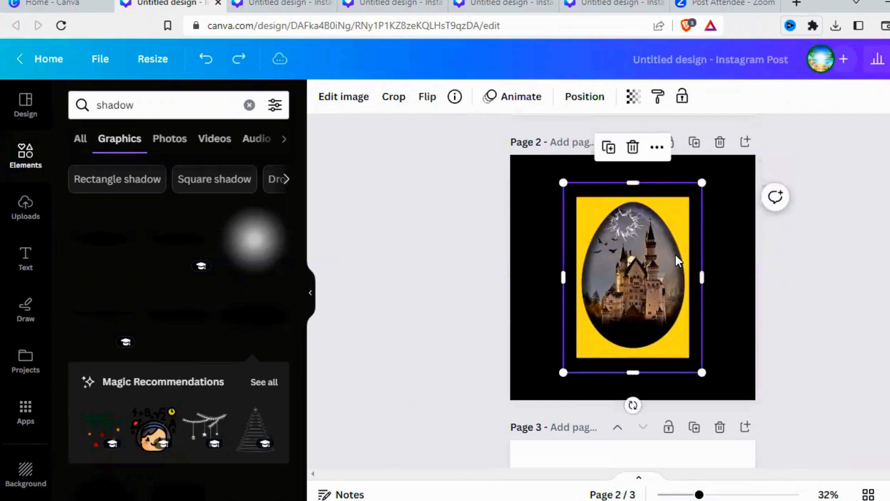
{"action": "left_click", "coordinate": [724, 341]}
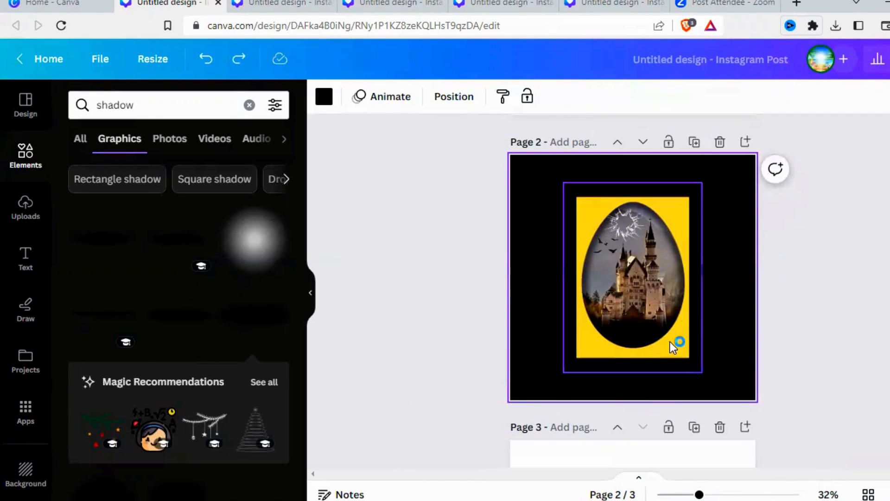
{"action": "left_click", "coordinate": [649, 335]}
{"action": "left_click", "coordinate": [730, 249]}
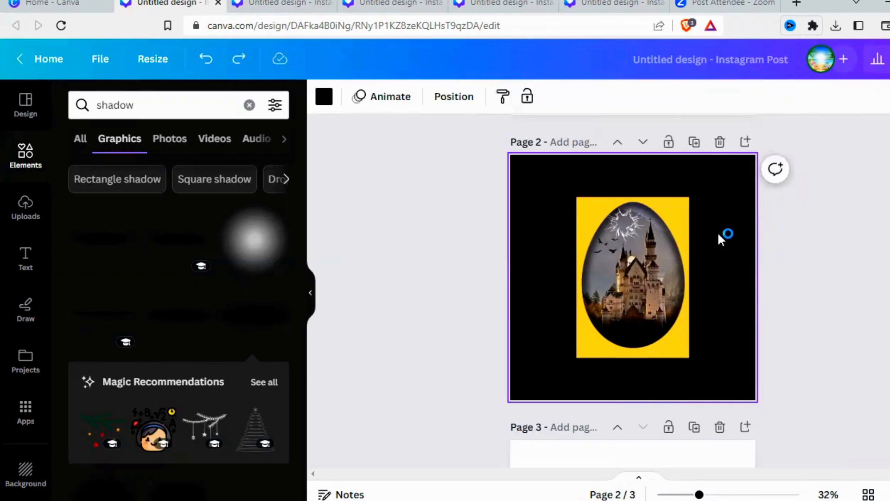
{"action": "left_click", "coordinate": [680, 211]}
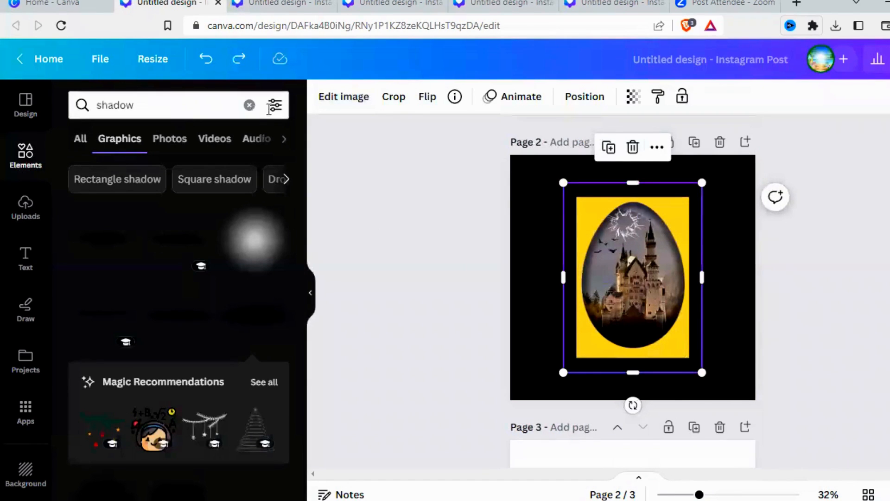
- Clear the shadow search and look through the element categories and the full list of recently used elements
{"action": "left_click", "coordinate": [250, 105]}
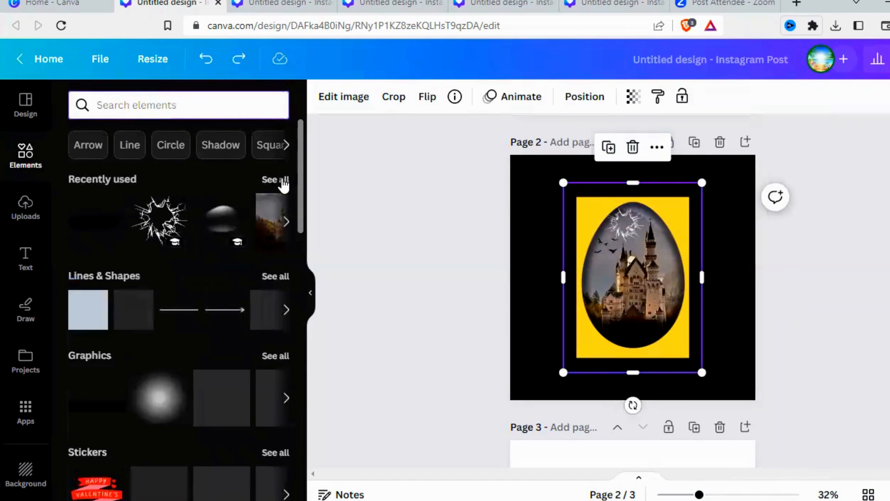
{"action": "scroll", "coordinate": [171, 343], "scroll_direction": "down", "scroll_amount": 9}
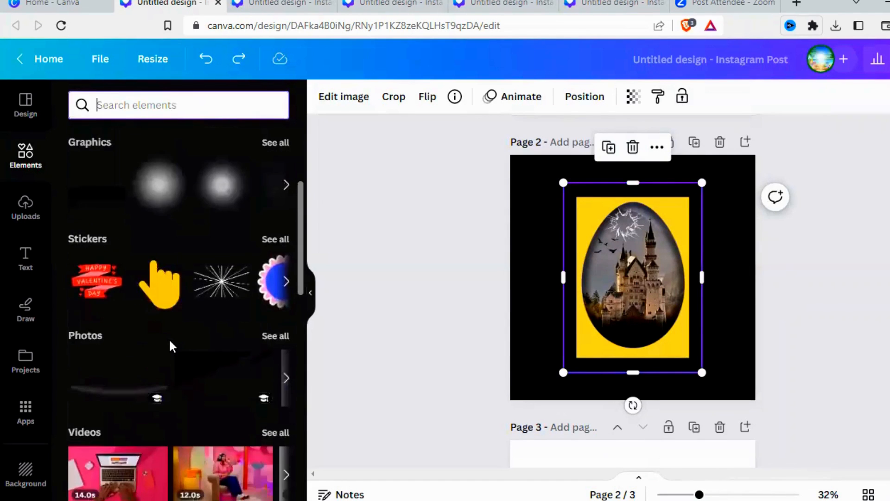
{"action": "scroll", "coordinate": [203, 291], "scroll_direction": "down", "scroll_amount": 3}
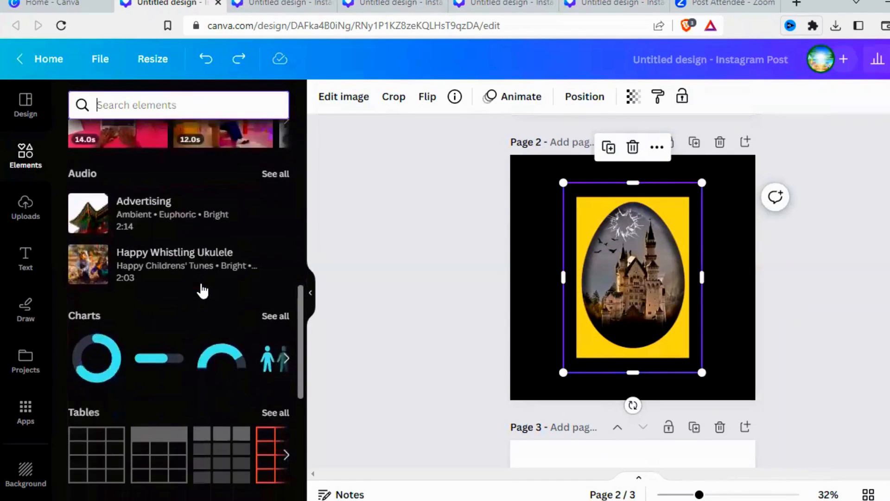
{"action": "scroll", "coordinate": [202, 290], "scroll_direction": "up", "scroll_amount": 6}
{"action": "scroll", "coordinate": [202, 291], "scroll_direction": "up", "scroll_amount": 2}
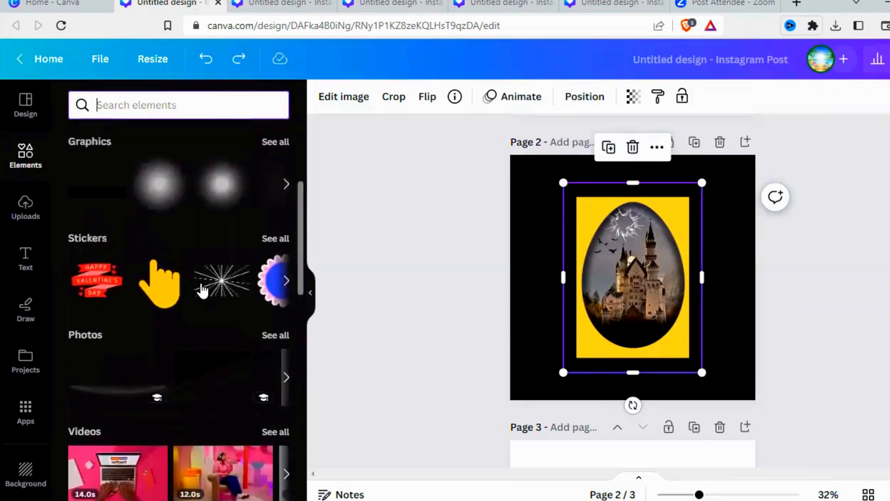
{"action": "scroll", "coordinate": [202, 291], "scroll_direction": "down", "scroll_amount": 8}
{"action": "scroll", "coordinate": [202, 291], "scroll_direction": "down", "scroll_amount": 10}
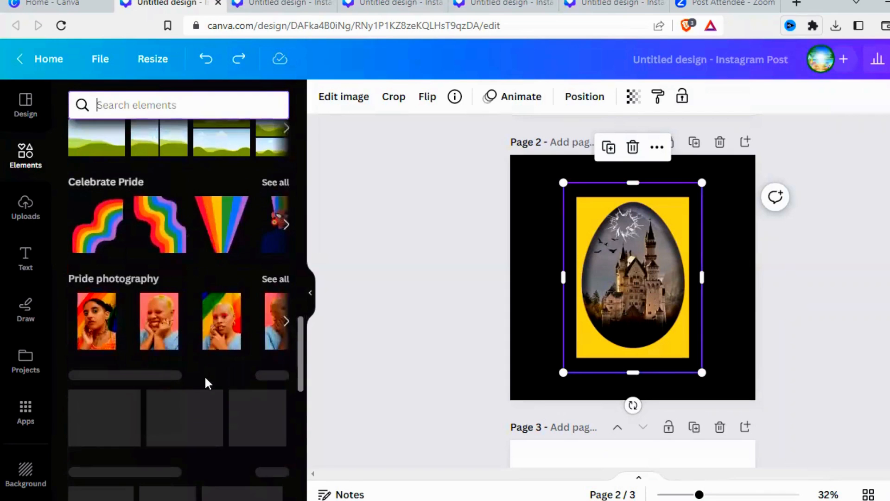
{"action": "scroll", "coordinate": [208, 383], "scroll_direction": "down", "scroll_amount": 5}
{"action": "scroll", "coordinate": [174, 299], "scroll_direction": "up", "scroll_amount": 4}
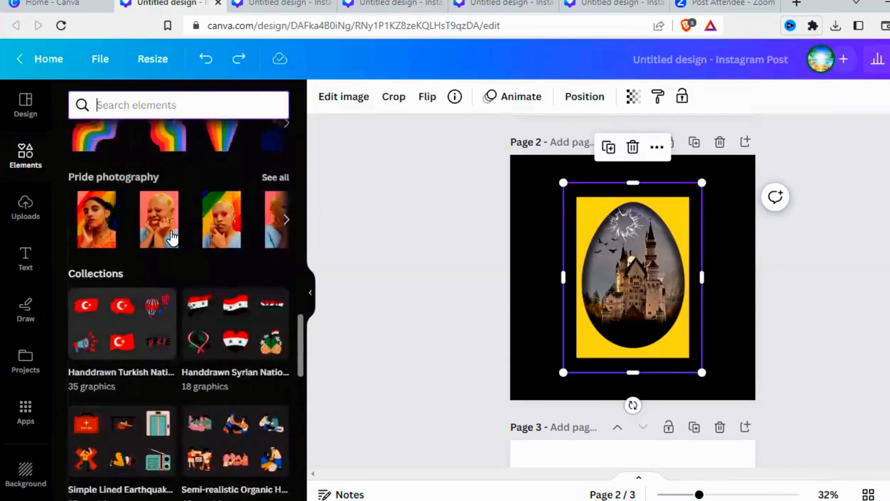
{"action": "scroll", "coordinate": [171, 237], "scroll_direction": "up", "scroll_amount": 15}
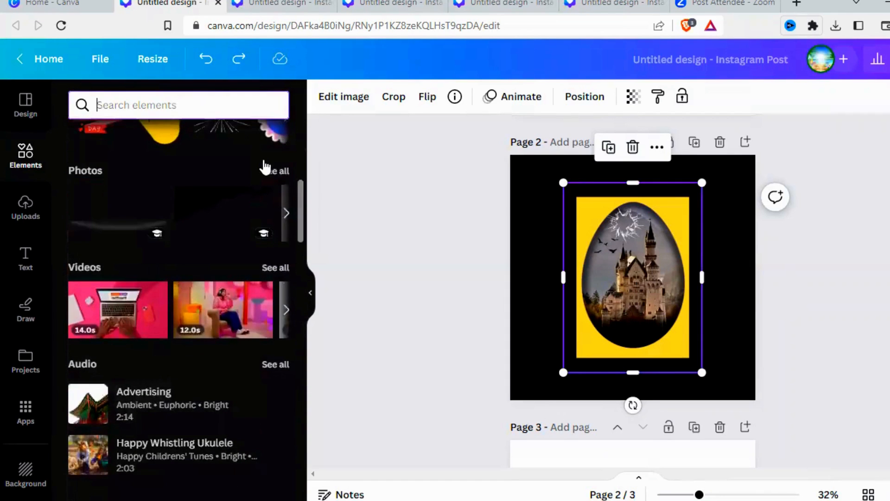
{"action": "scroll", "coordinate": [267, 171], "scroll_direction": "up", "scroll_amount": 7}
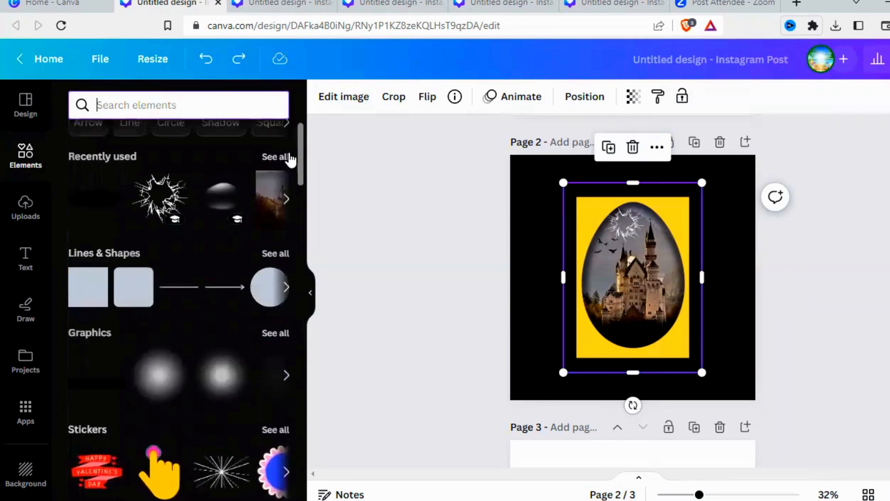
{"action": "left_click", "coordinate": [289, 157]}
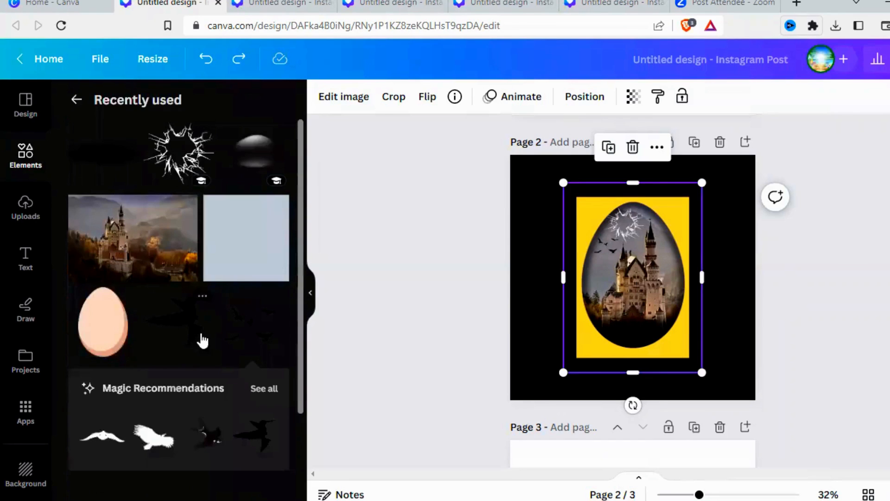
{"action": "scroll", "coordinate": [203, 341], "scroll_direction": "down", "scroll_amount": 6}
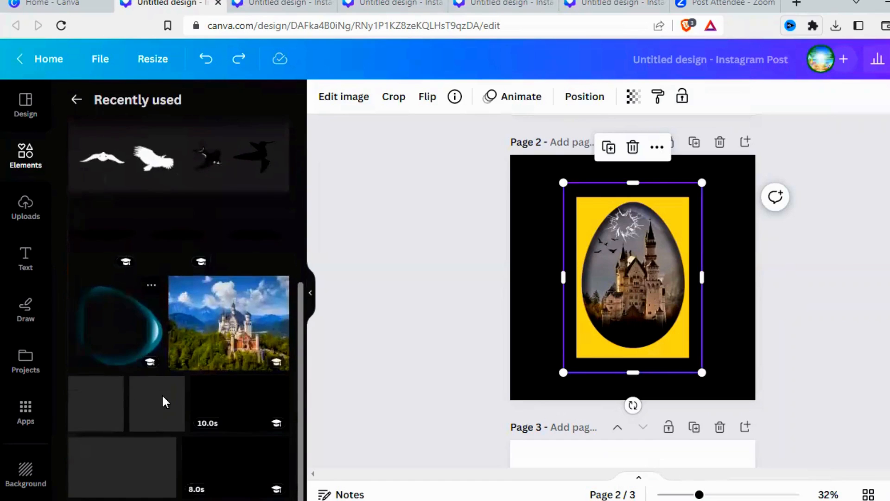
{"action": "scroll", "coordinate": [163, 387], "scroll_direction": "up", "scroll_amount": 6}
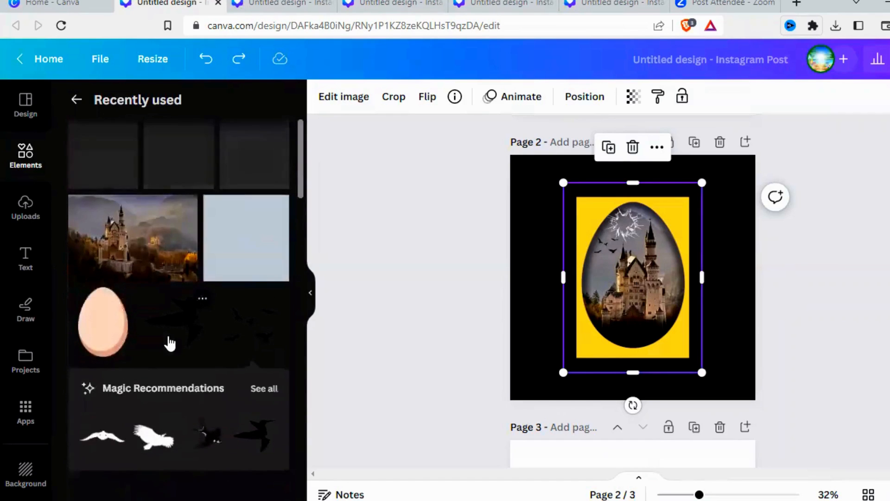
- Add a yellow square, stretch it into a full-height strip over the page's left black area, and place a duplicate over the right one
{"action": "key", "text": "r"}
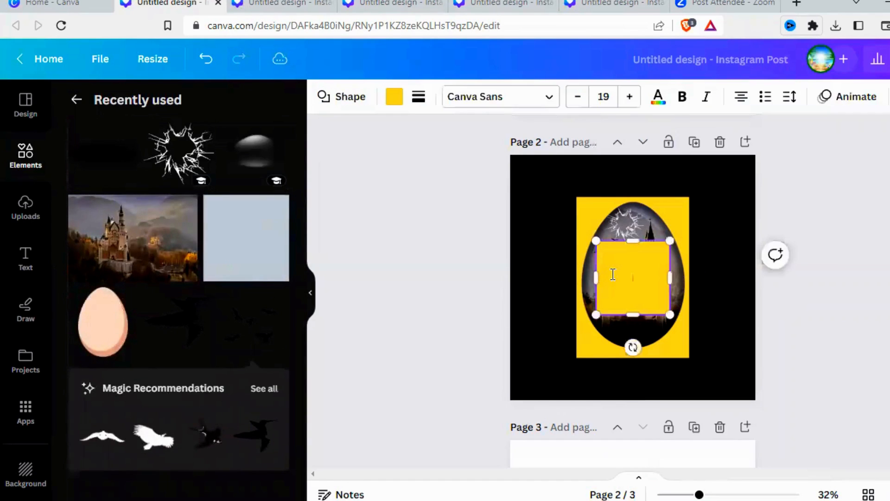
{"action": "left_click_drag", "start_coordinate": [622, 283], "coordinate": [529, 275]}
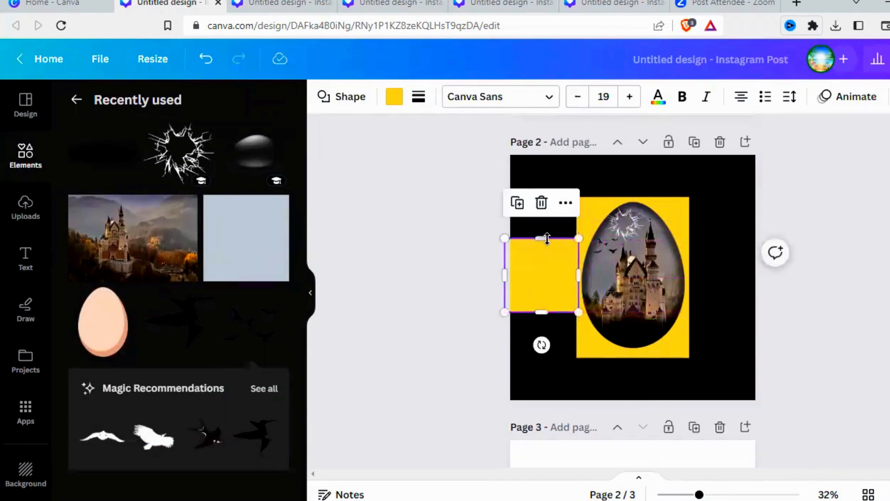
{"action": "left_click_drag", "start_coordinate": [542, 238], "coordinate": [533, 155]}
{"action": "left_click_drag", "start_coordinate": [538, 313], "coordinate": [549, 398]}
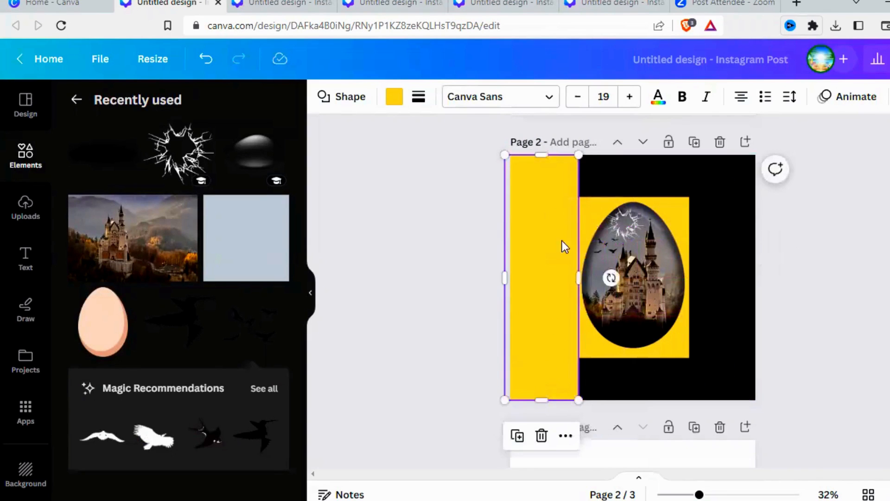
{"action": "left_click", "coordinate": [517, 437]}
{"action": "left_click_drag", "start_coordinate": [680, 333], "coordinate": [726, 337]}
- Duplicate the yellow strip and resize the copy to about 612 wide, covering only the black area above the egg
{"action": "left_click", "coordinate": [701, 435]}
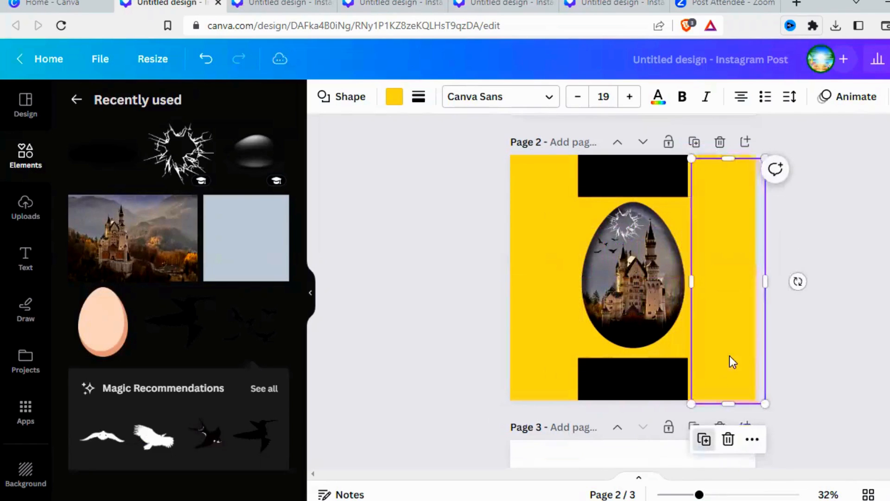
{"action": "left_click_drag", "start_coordinate": [691, 250], "coordinate": [643, 218]}
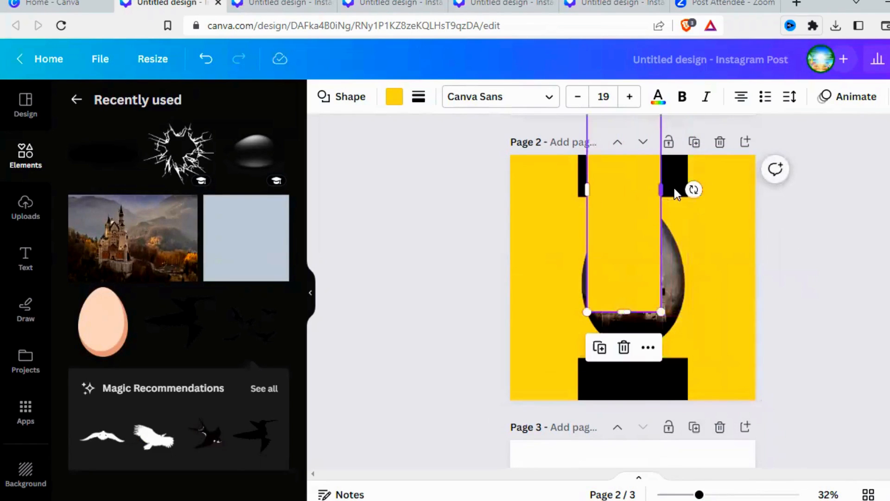
{"action": "left_click_drag", "start_coordinate": [661, 189], "coordinate": [702, 189]}
{"action": "left_click_drag", "start_coordinate": [587, 189], "coordinate": [600, 217]}
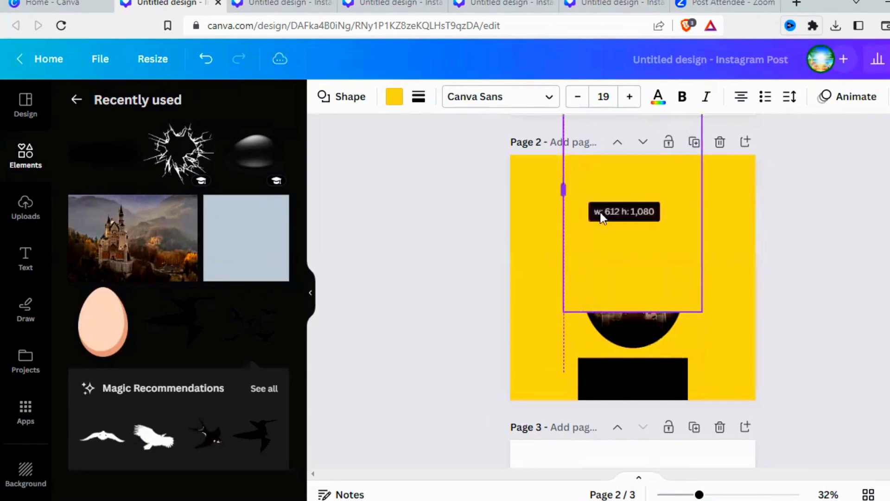
{"action": "left_click_drag", "start_coordinate": [633, 312], "coordinate": [635, 200]}
- Place another copy of the yellow strip below the egg and resize it to about 649 by 486, covering the remaining black area
{"action": "left_click", "coordinate": [730, 344]}
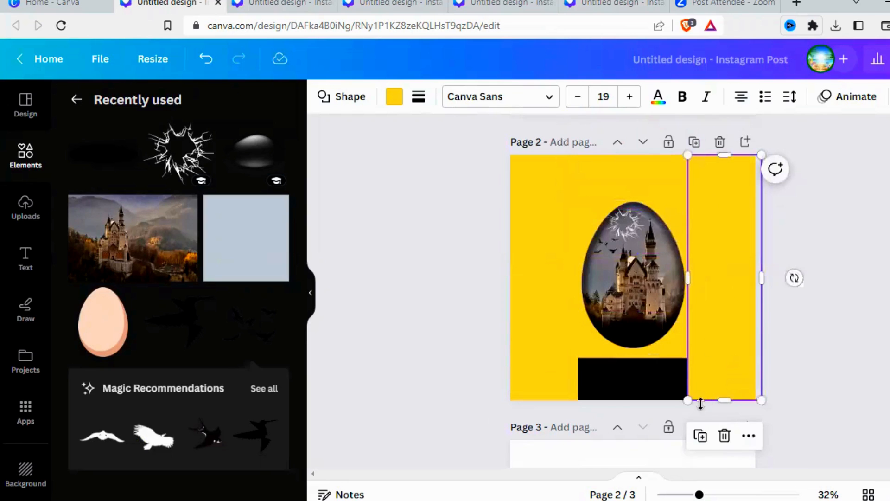
{"action": "left_click_drag", "start_coordinate": [710, 328], "coordinate": [630, 393]}
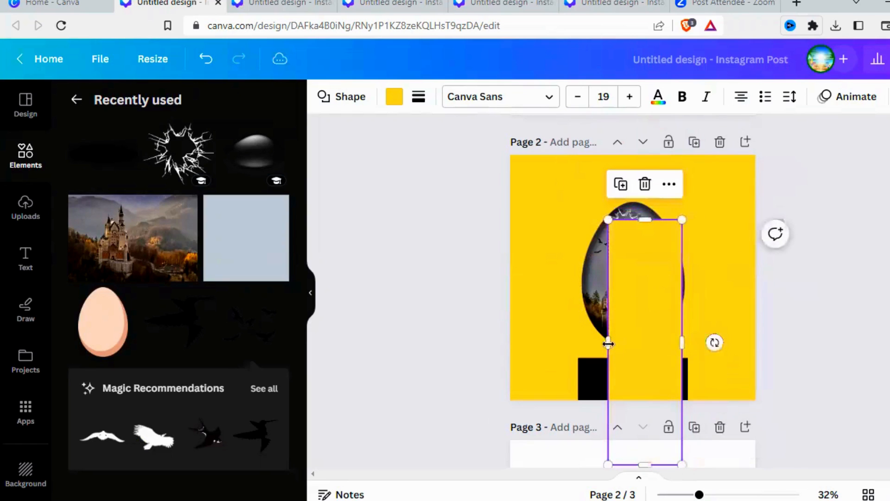
{"action": "left_click_drag", "start_coordinate": [565, 353], "coordinate": [563, 345]}
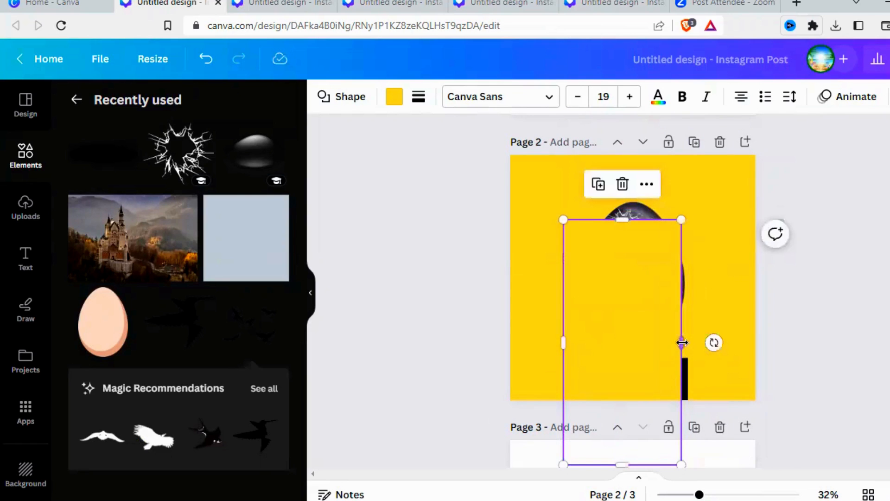
{"action": "left_click_drag", "start_coordinate": [682, 343], "coordinate": [710, 342]}
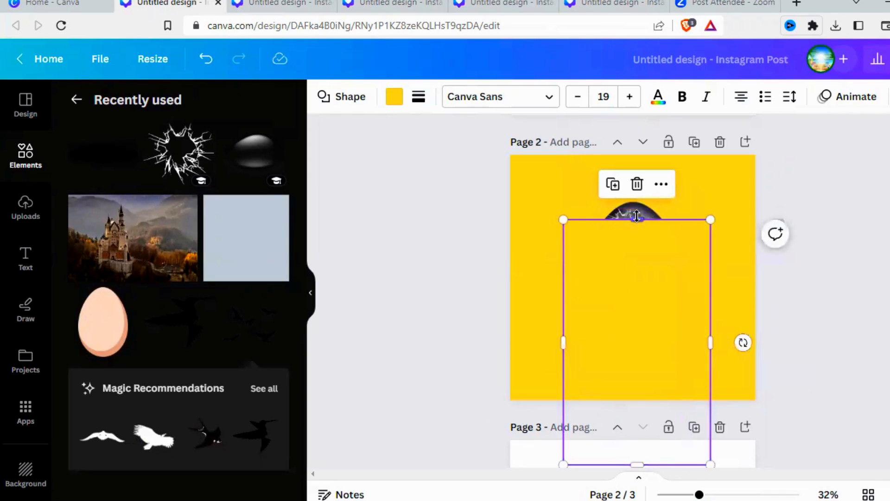
{"action": "left_click_drag", "start_coordinate": [637, 217], "coordinate": [638, 355]}
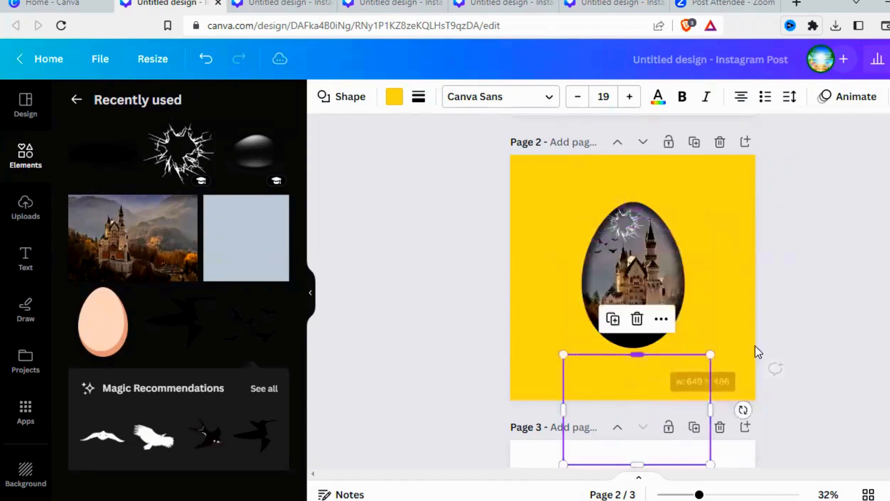
- Download only page 2, the egg on the yellow background, as a PNG
{"action": "left_click", "coordinate": [830, 320]}
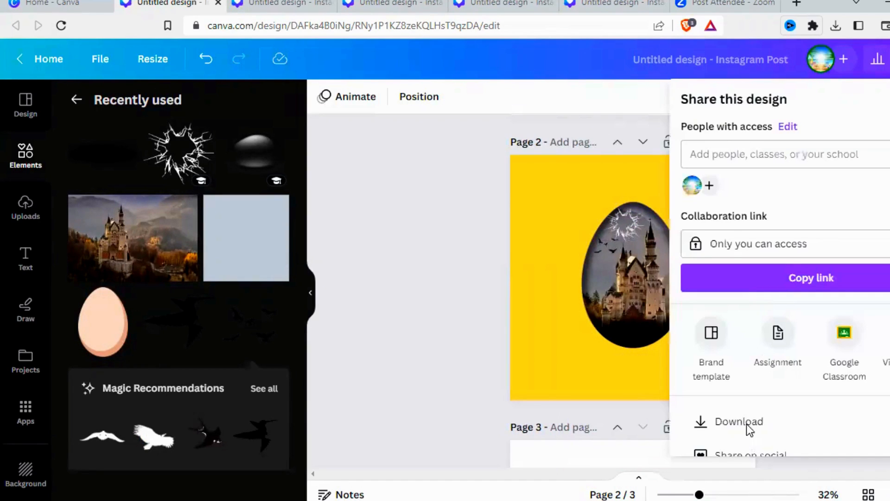
{"action": "left_click", "coordinate": [739, 422]}
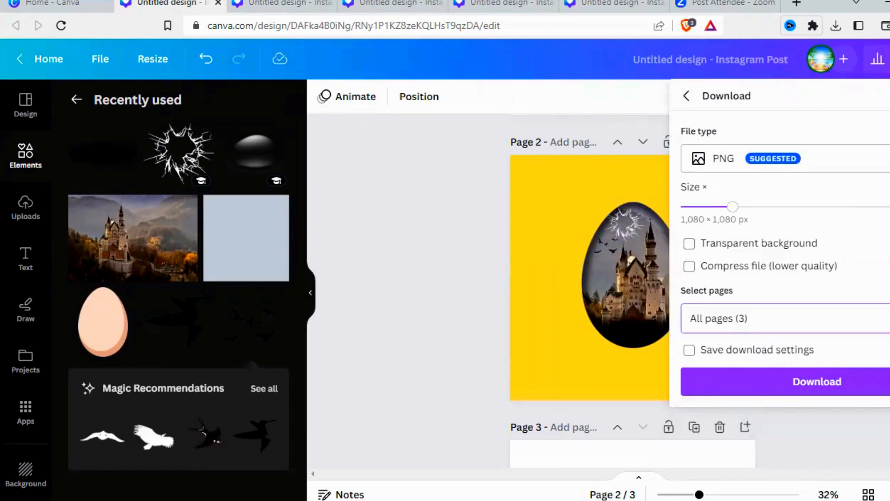
{"action": "left_click", "coordinate": [817, 319]}
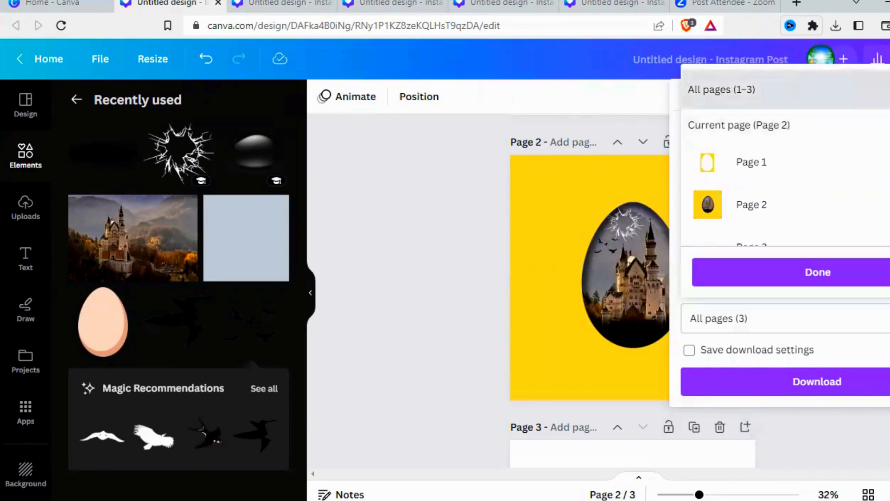
{"action": "left_click", "coordinate": [881, 89]}
{"action": "left_click", "coordinate": [881, 205]}
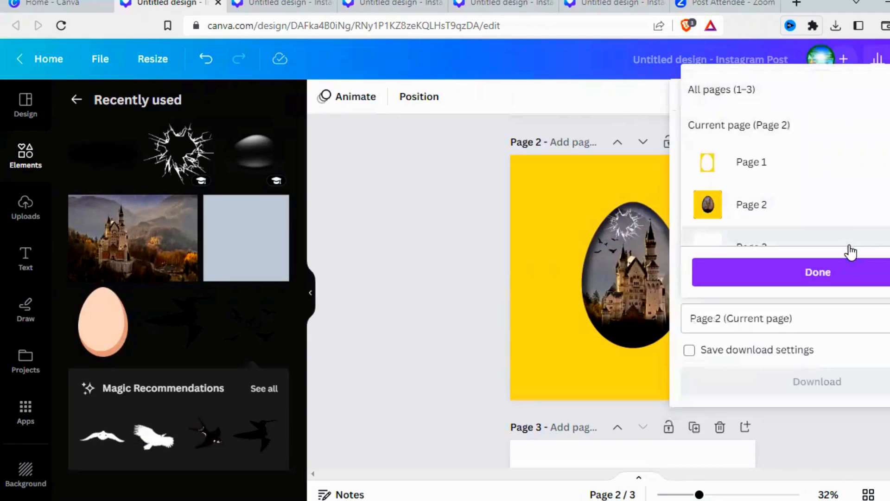
{"action": "left_click", "coordinate": [812, 272]}
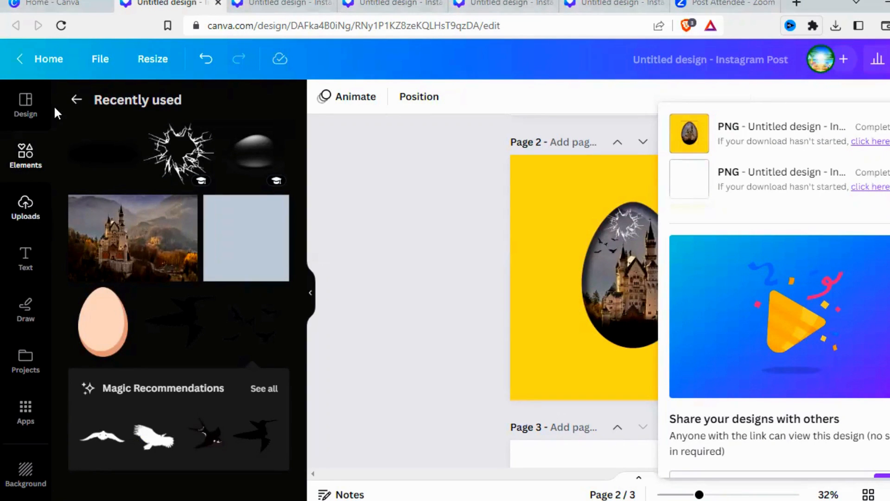
- Upload the downloaded egg image and add it to the empty page 3
{"action": "left_click", "coordinate": [77, 103]}
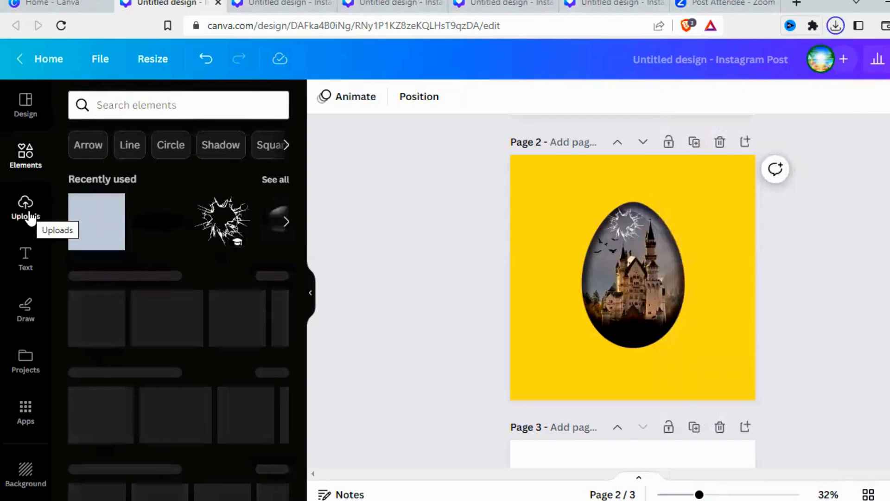
{"action": "left_click", "coordinate": [27, 209]}
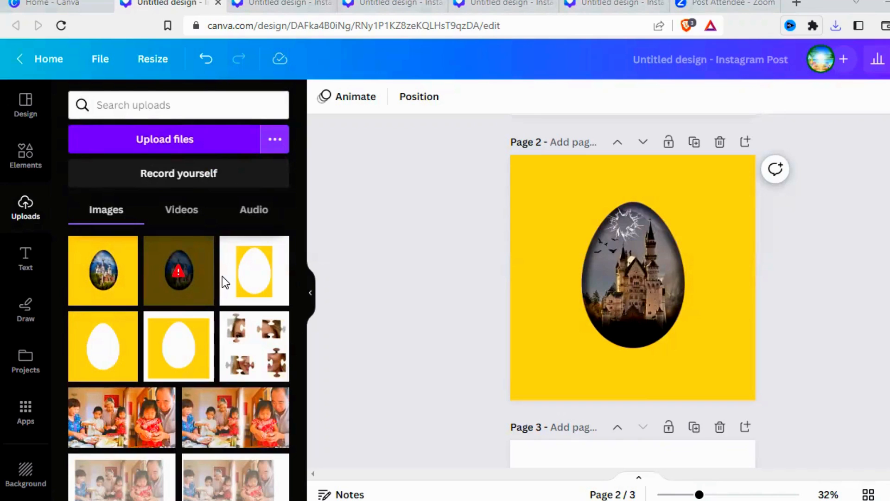
{"action": "left_click", "coordinate": [338, 310]}
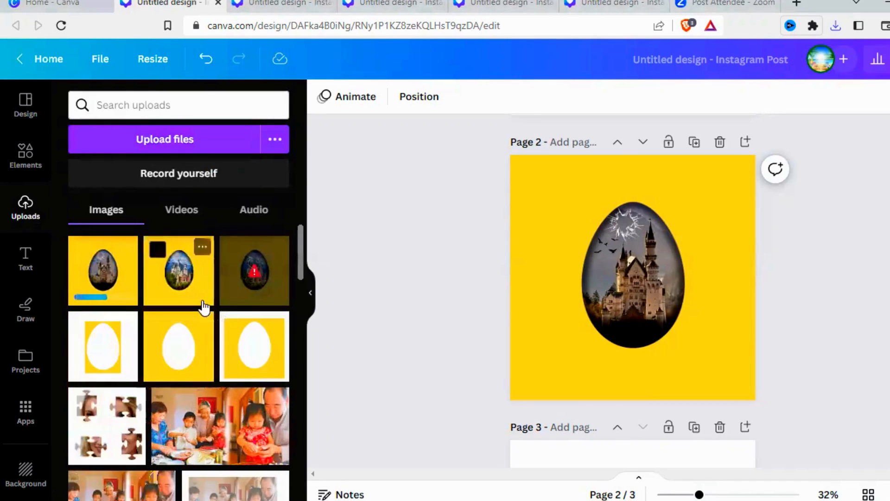
{"action": "scroll", "coordinate": [597, 321], "scroll_direction": "down", "scroll_amount": 5}
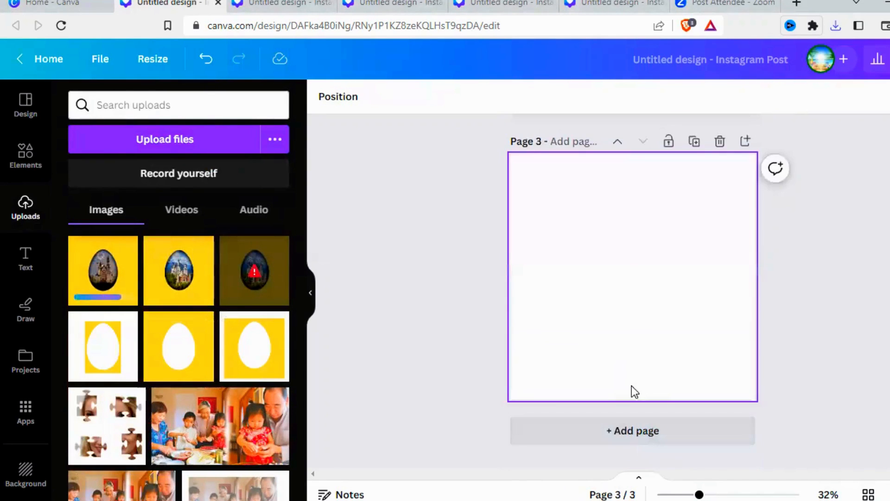
{"action": "left_click", "coordinate": [626, 309]}
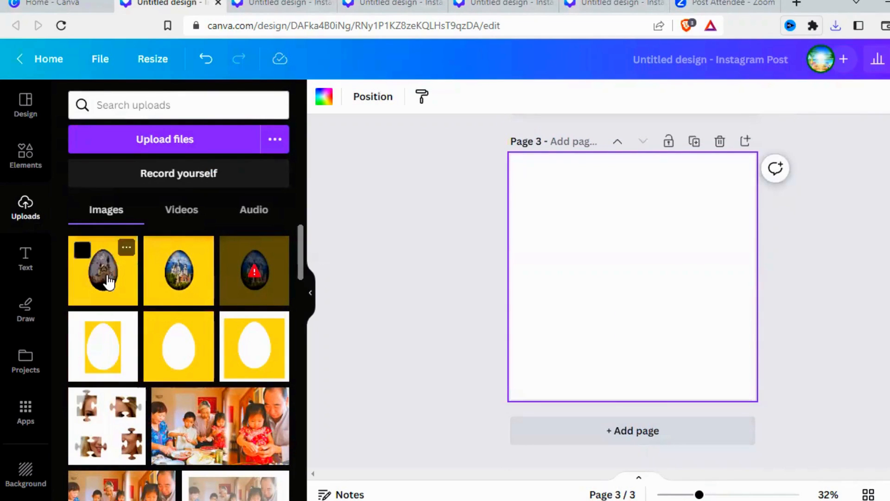
{"action": "left_click", "coordinate": [134, 297]}
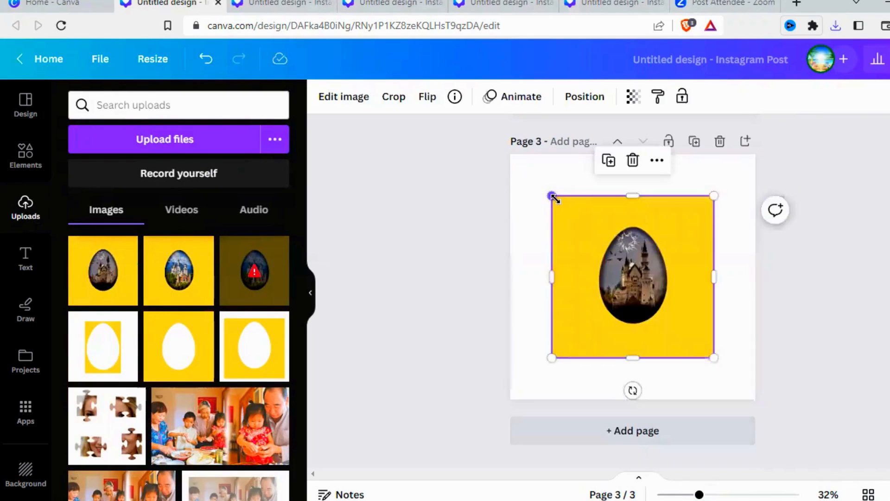
- Remove the yellow background from the egg image on page 3 with the Background Remover
{"action": "mouse_move", "coordinate": [536, 193]}
{"action": "left_mouse_down"}
{"action": "mouse_move", "coordinate": [527, 173]}
{"action": "mouse_move", "coordinate": [541, 185]}
{"action": "mouse_move", "coordinate": [535, 193]}
{"action": "left_mouse_up"}
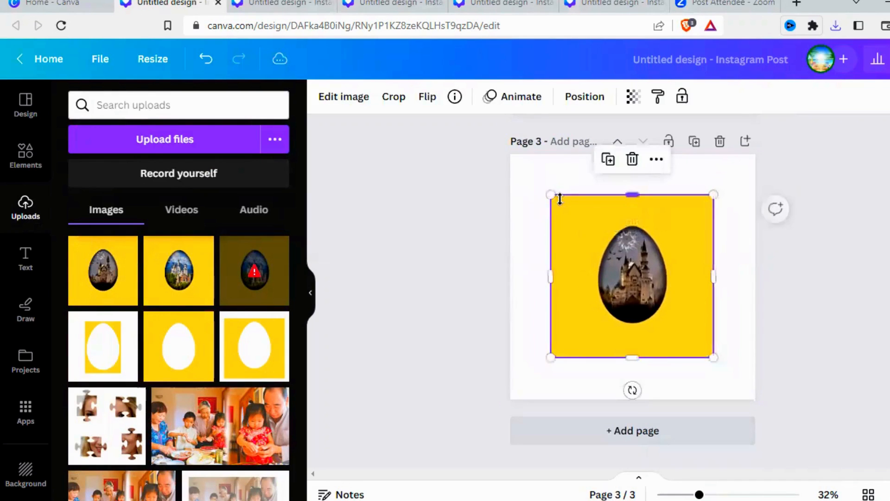
{"action": "left_click", "coordinate": [592, 232]}
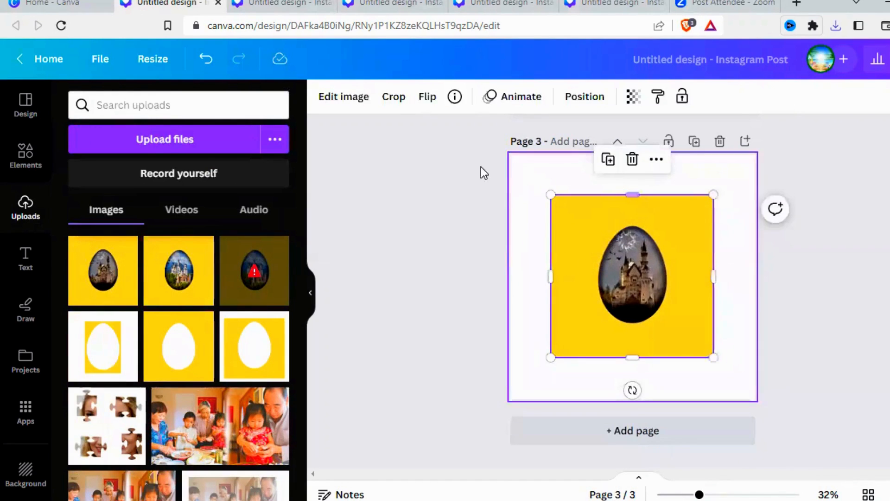
{"action": "left_click", "coordinate": [349, 102]}
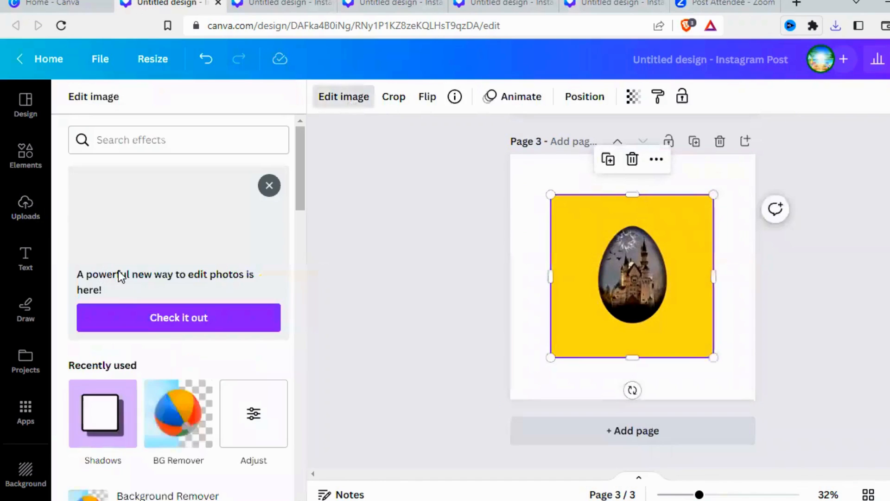
{"action": "left_click", "coordinate": [111, 403]}
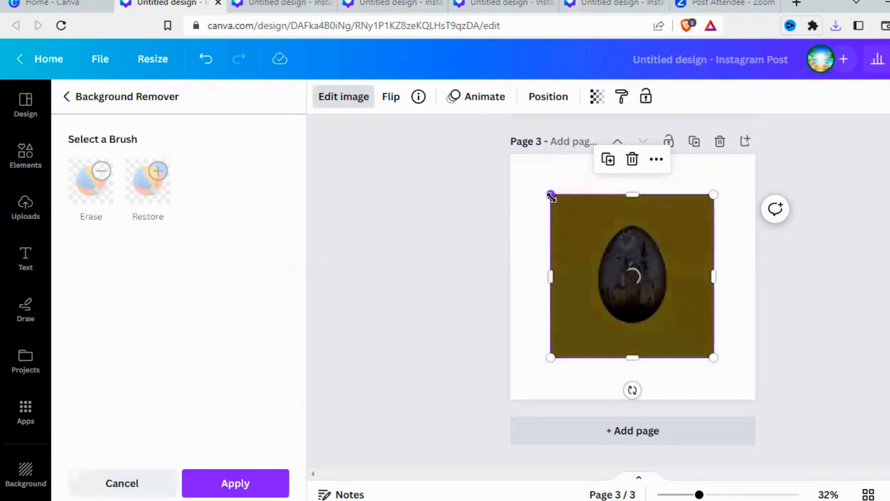
{"action": "left_click", "coordinate": [228, 483]}
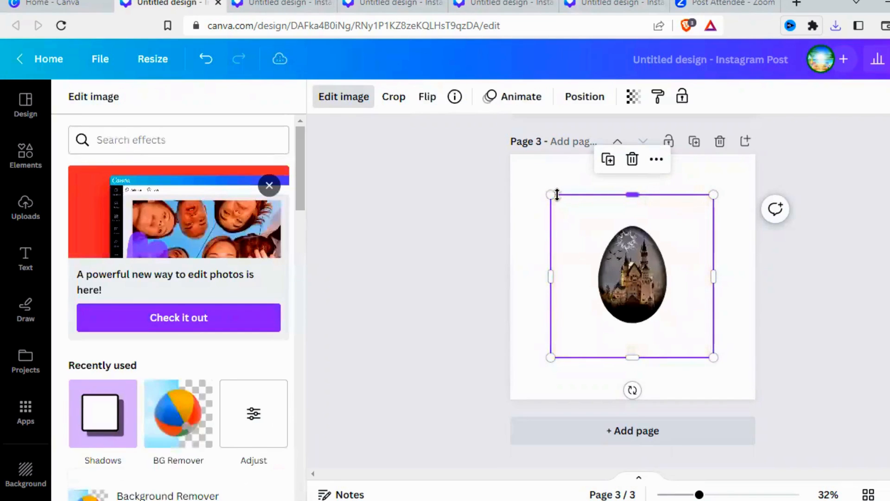
- Enlarge the egg image slightly beyond the page size and place the egg near the middle of page 3
{"action": "left_click_drag", "start_coordinate": [551, 195], "coordinate": [501, 144]}
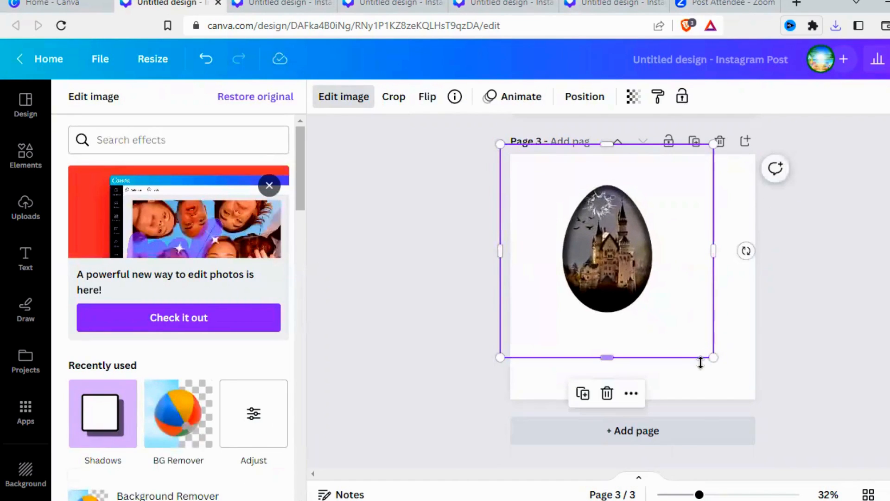
{"action": "left_click_drag", "start_coordinate": [714, 358], "coordinate": [760, 406]}
{"action": "mouse_move", "coordinate": [627, 279]}
{"action": "left_mouse_down"}
{"action": "mouse_move", "coordinate": [647, 301]}
{"action": "mouse_move", "coordinate": [624, 269]}
{"action": "left_mouse_up"}
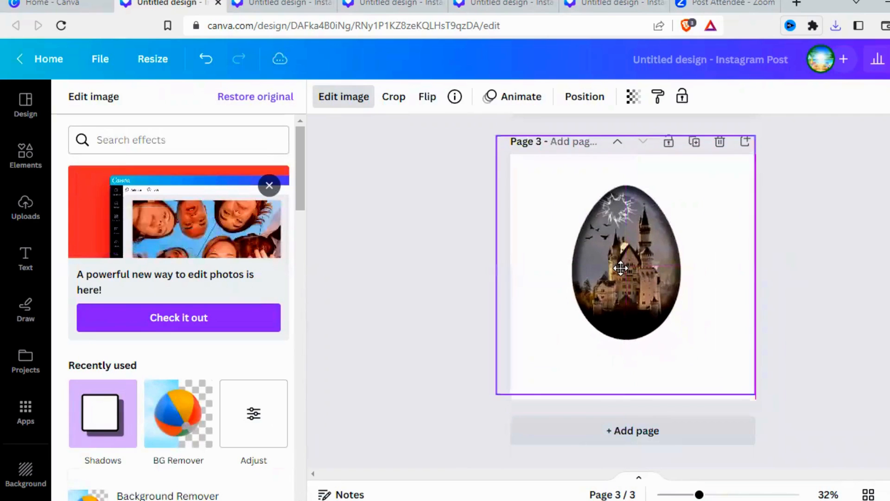
- Add the recently used soft black shadow and move it below the egg
{"action": "left_click", "coordinate": [27, 150]}
{"action": "left_click", "coordinate": [159, 230]}
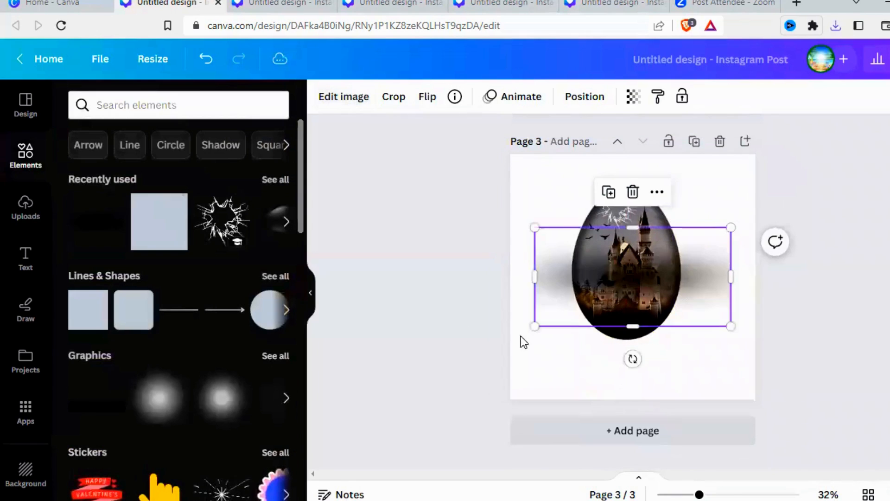
{"action": "left_click_drag", "start_coordinate": [641, 278], "coordinate": [646, 370]}
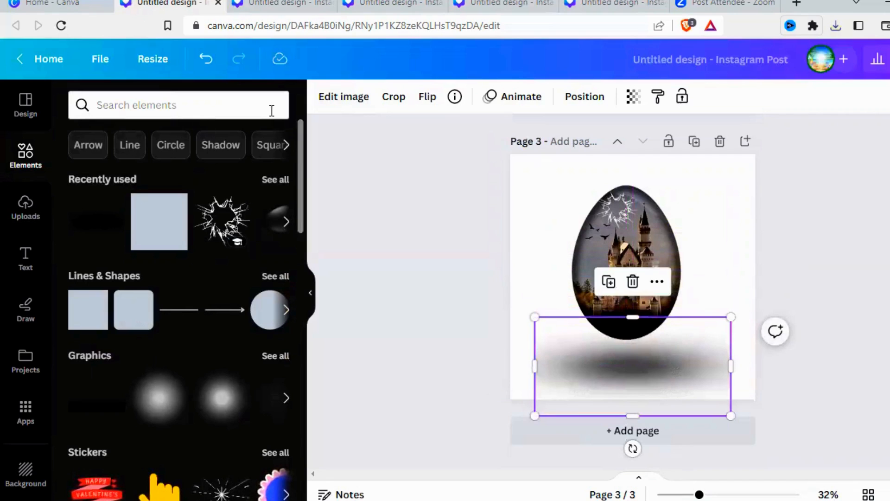
- Add the recently used flock of small black birds and place it at the egg's upper right
{"action": "left_click", "coordinate": [275, 180]}
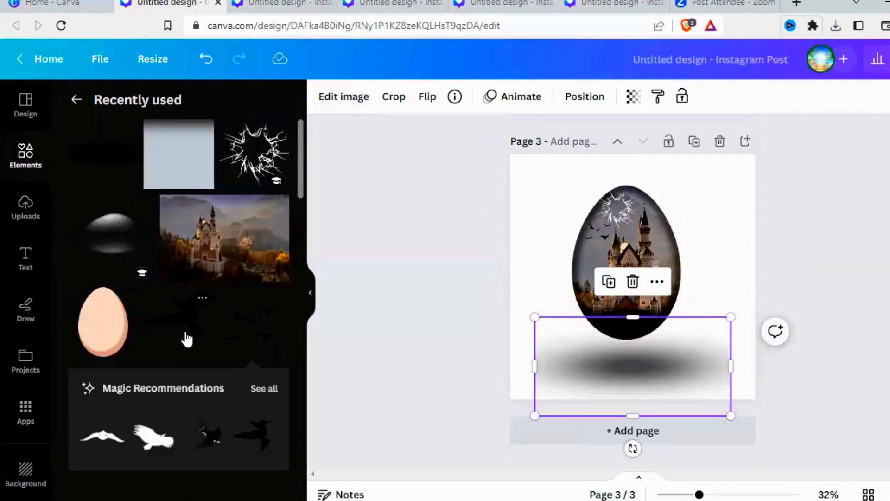
{"action": "left_click", "coordinate": [243, 334]}
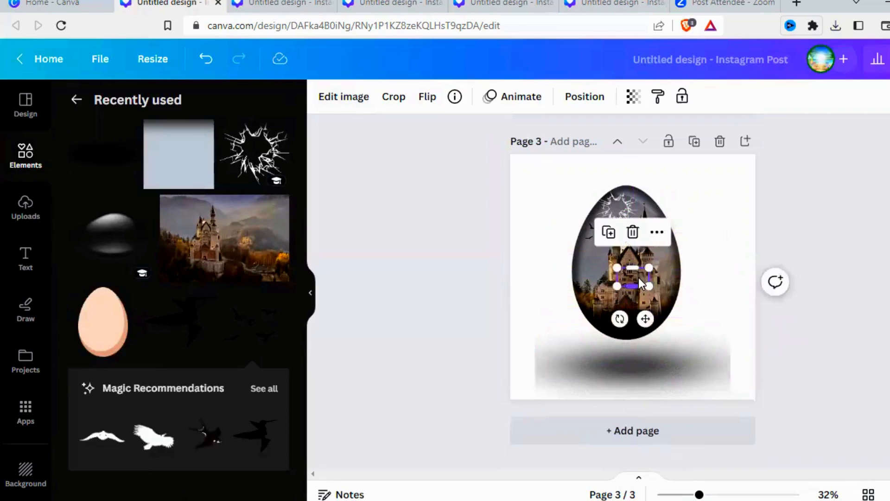
{"action": "left_click_drag", "start_coordinate": [639, 282], "coordinate": [674, 194]}
- Add the recently used black hummingbird silhouette, shrink it to less than half its size and place it left of the egg
{"action": "left_click", "coordinate": [191, 329]}
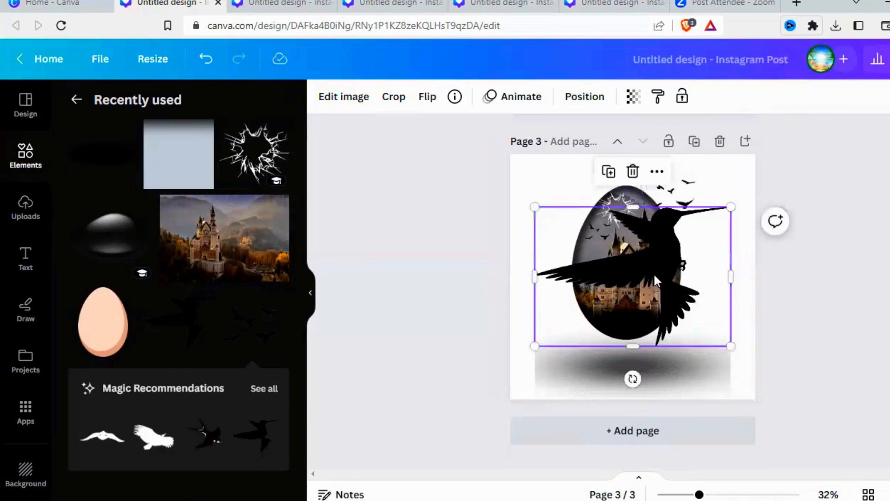
{"action": "left_click_drag", "start_coordinate": [588, 276], "coordinate": [501, 277]}
{"action": "left_click_drag", "start_coordinate": [641, 348], "coordinate": [591, 311]}
{"action": "left_click_drag", "start_coordinate": [448, 312], "coordinate": [510, 267]}
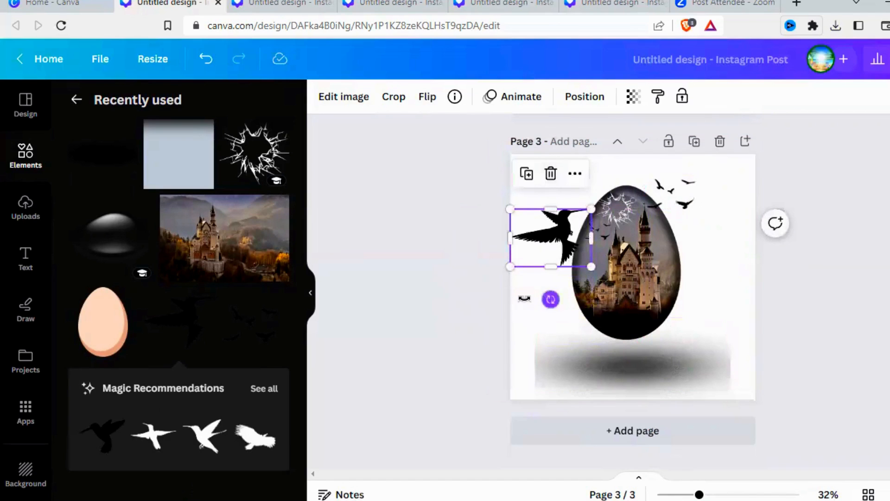
- Tilt the hummingbird slightly clockwise, reduce it a bit more and move it so its beak touches the egg's upper left edge
{"action": "left_click_drag", "start_coordinate": [551, 299], "coordinate": [529, 293]}
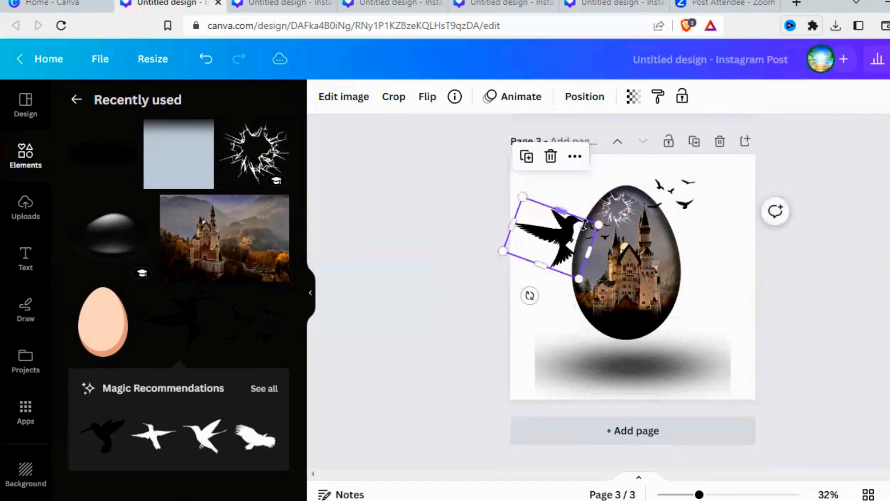
{"action": "left_click_drag", "start_coordinate": [566, 212], "coordinate": [567, 210]}
{"action": "left_click_drag", "start_coordinate": [549, 243], "coordinate": [543, 212]}
{"action": "left_click_drag", "start_coordinate": [565, 265], "coordinate": [565, 265]}
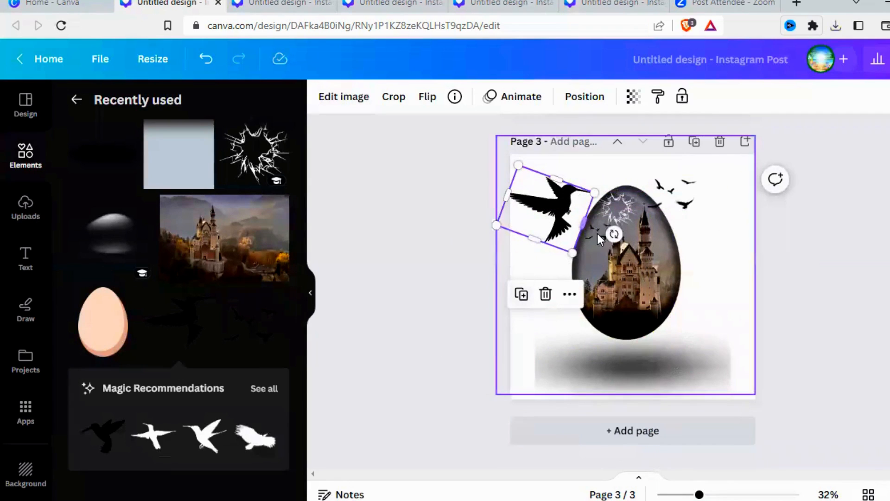
{"action": "left_click_drag", "start_coordinate": [612, 235], "coordinate": [586, 237]}
{"action": "left_click_drag", "start_coordinate": [495, 214], "coordinate": [518, 212]}
- Shrink the shadow to about three quarters of its width and center it directly beneath the egg
{"action": "left_click", "coordinate": [720, 317]}
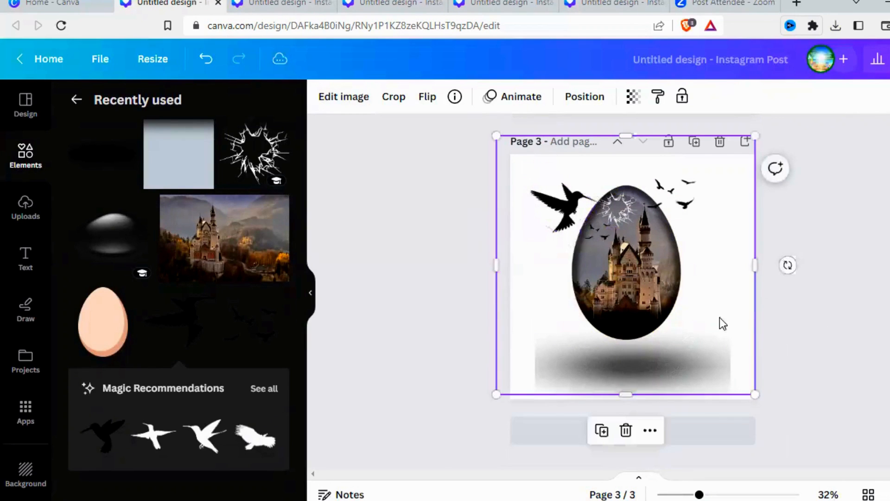
{"action": "left_click", "coordinate": [704, 340]}
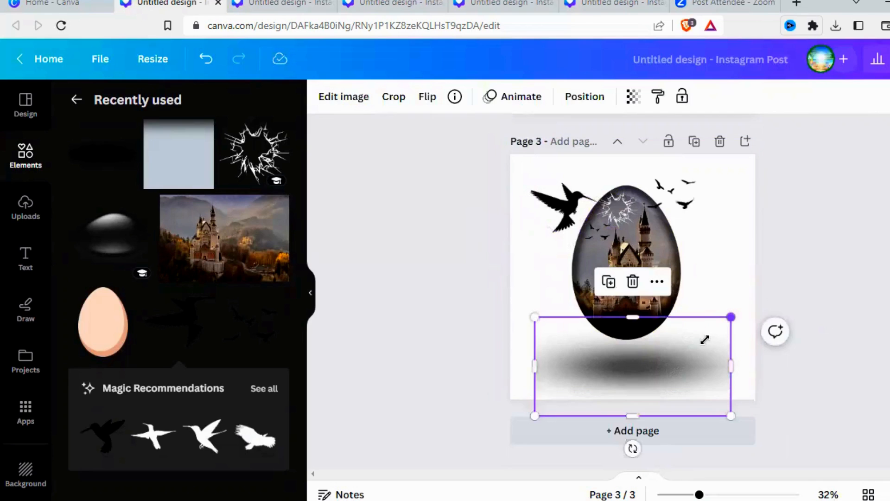
{"action": "left_click_drag", "start_coordinate": [696, 345], "coordinate": [680, 342]}
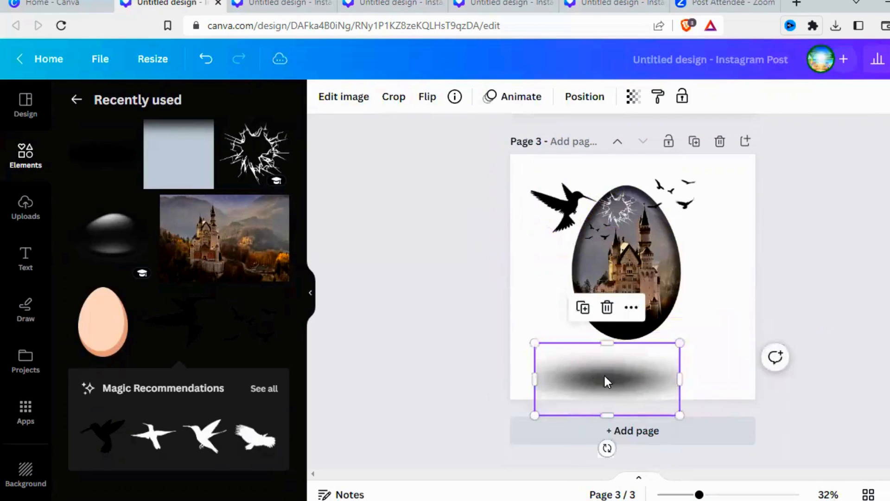
{"action": "left_click_drag", "start_coordinate": [605, 376], "coordinate": [614, 358]}
- Adjust the egg image to brightness 11, contrast 48 and saturation 35
{"action": "left_click", "coordinate": [736, 294]}
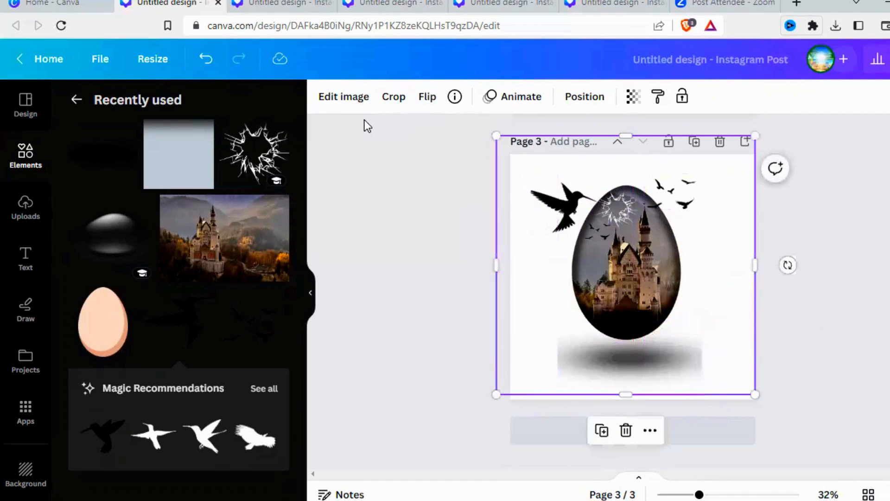
{"action": "left_click", "coordinate": [348, 98]}
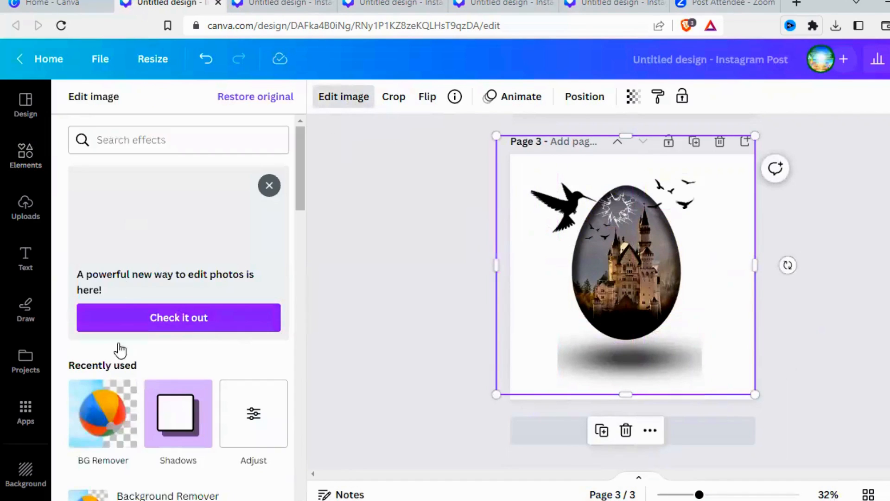
{"action": "scroll", "coordinate": [120, 351], "scroll_direction": "down", "scroll_amount": 8}
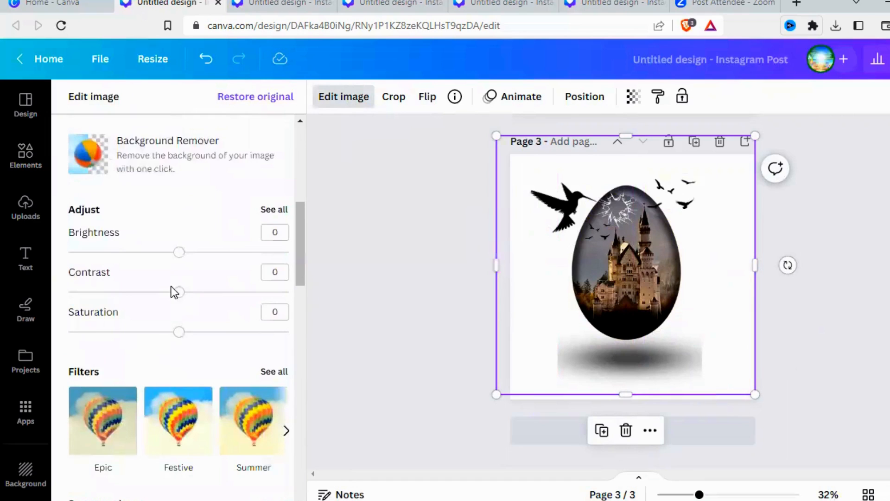
{"action": "left_click_drag", "start_coordinate": [179, 292], "coordinate": [227, 292]}
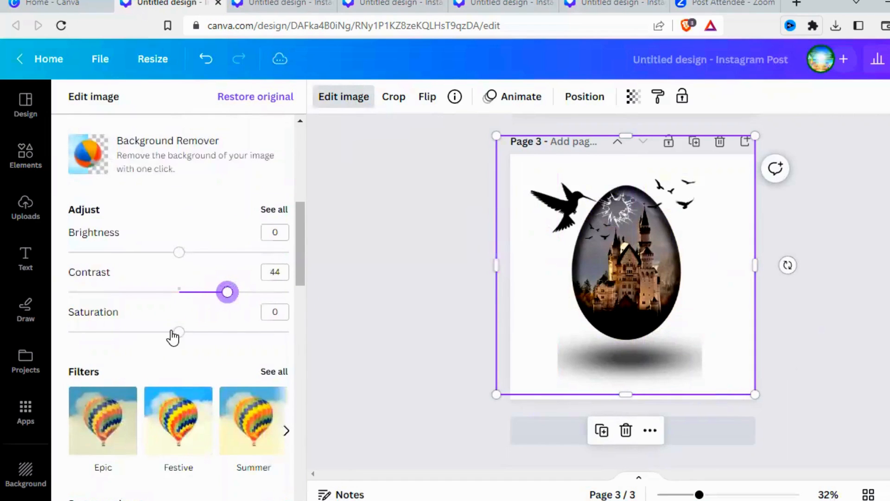
{"action": "left_click_drag", "start_coordinate": [178, 331], "coordinate": [219, 339]}
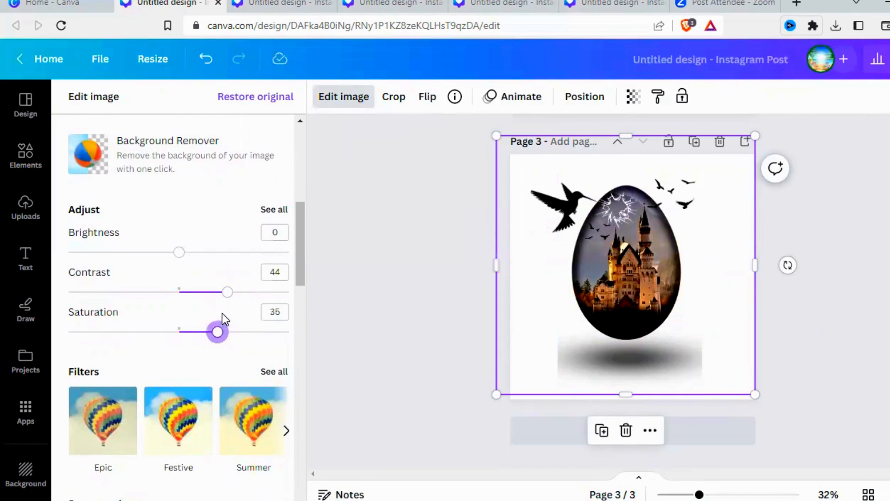
{"action": "left_click_drag", "start_coordinate": [226, 293], "coordinate": [230, 293]}
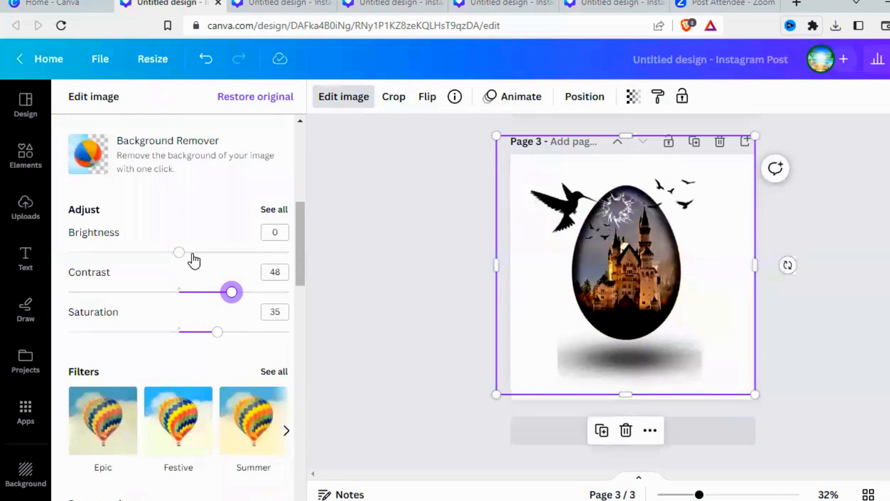
{"action": "mouse_move", "coordinate": [179, 252]}
{"action": "left_mouse_down"}
{"action": "mouse_move", "coordinate": [199, 255]}
{"action": "mouse_move", "coordinate": [168, 254]}
{"action": "mouse_move", "coordinate": [193, 261]}
{"action": "left_mouse_up"}
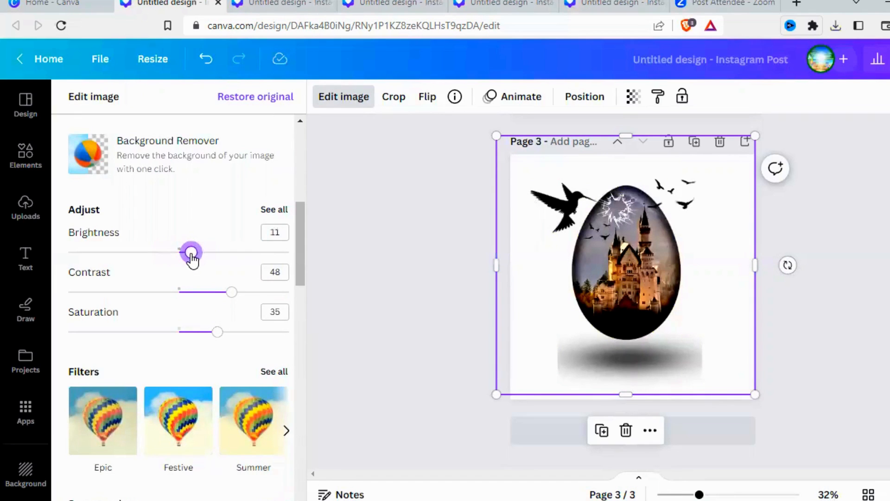
{"action": "left_click", "coordinate": [814, 343]}
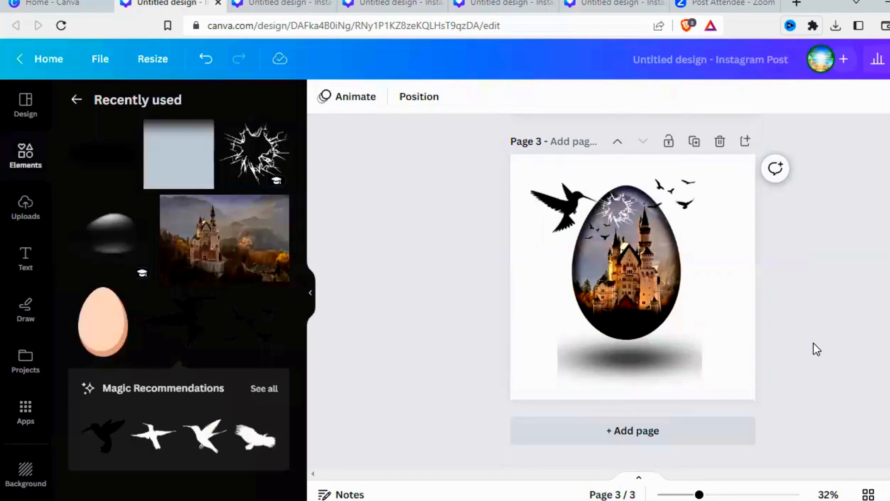